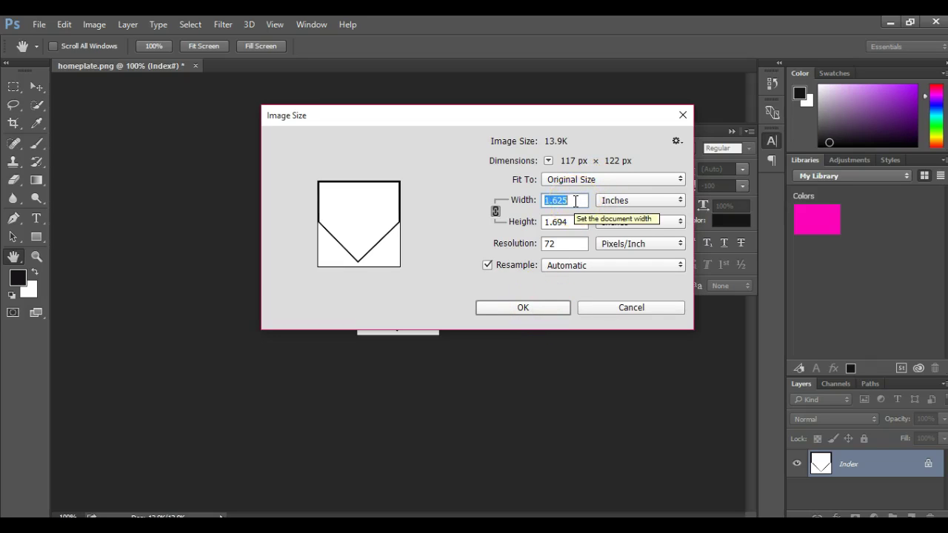
# Step: Set the home plate image width to 6 inches (432×450 px), then check the File menu
pyautogui.write('6')
pyautogui.press('Return')
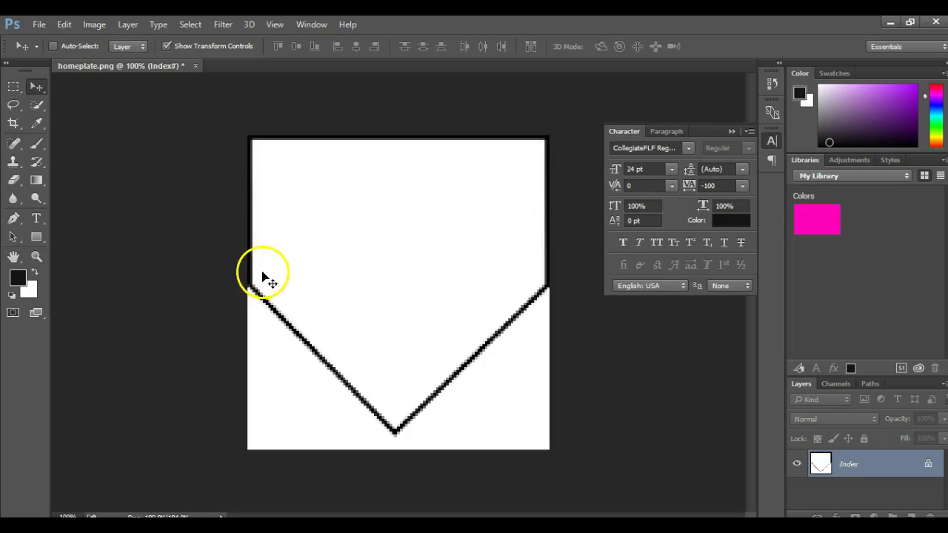
pyautogui.click(43, 27)
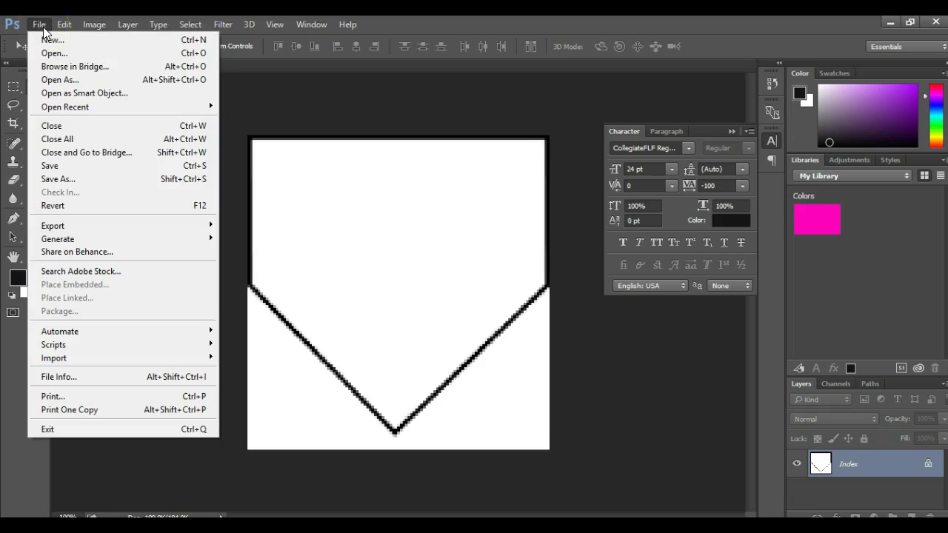
pyautogui.click(281, 103)
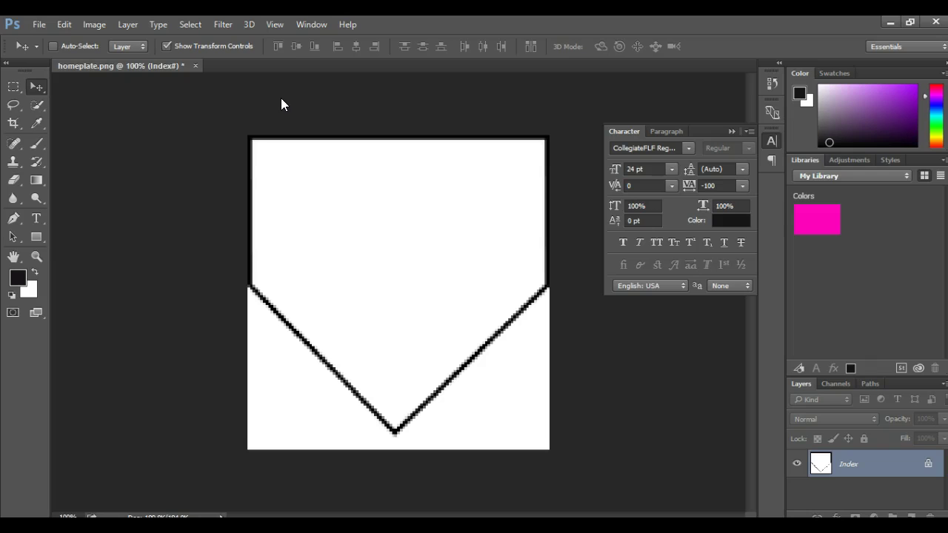
# Step: Type FOR THE as Horizontal Type Mask text near the plate's top-left
pyautogui.click(41, 218)
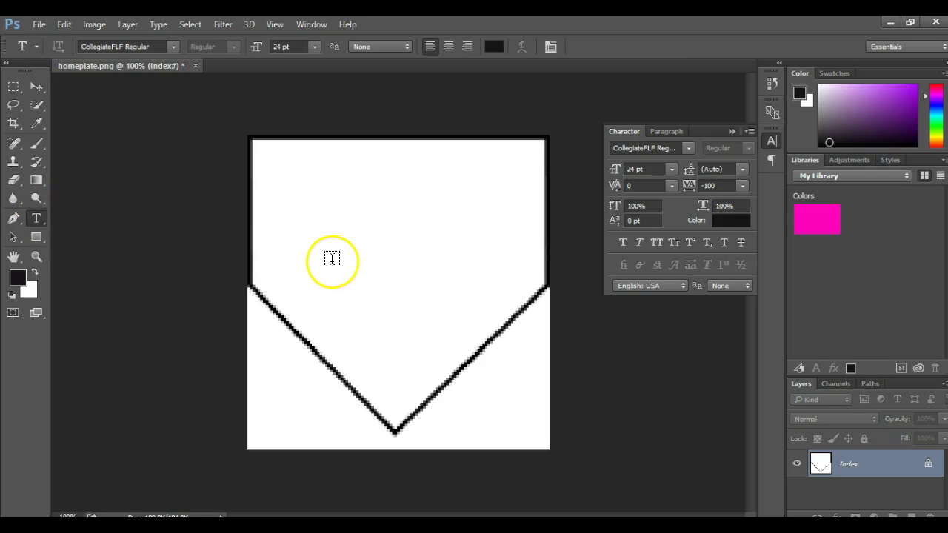
pyautogui.click(269, 161)
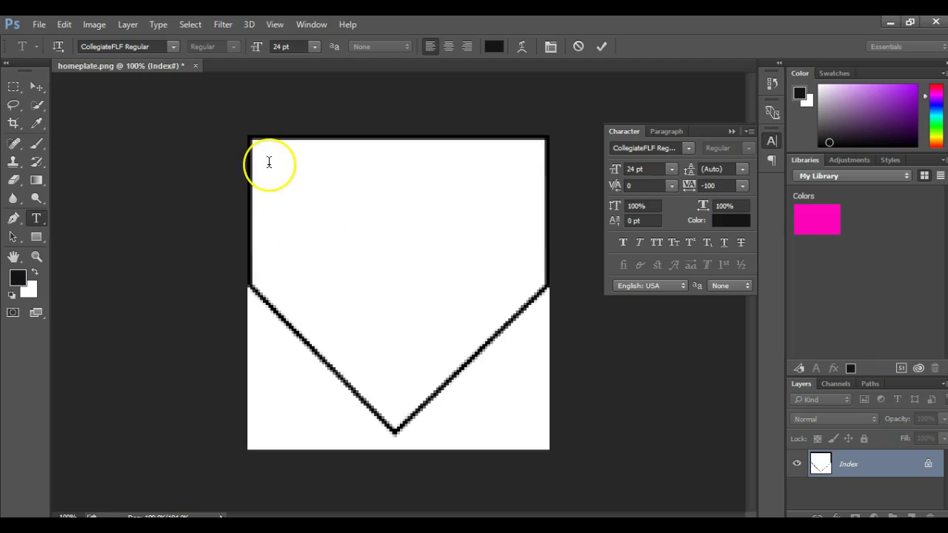
pyautogui.click(258, 158)
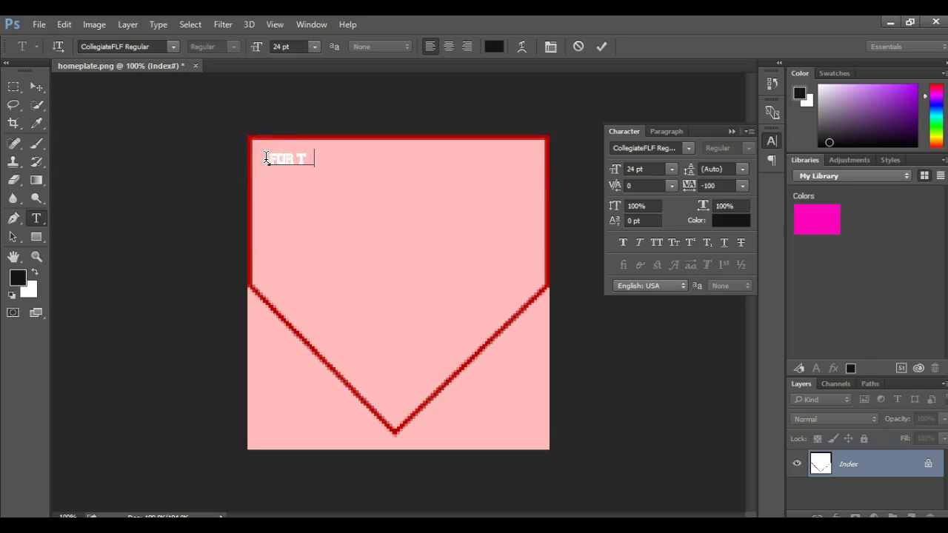
pyautogui.click(36, 86)
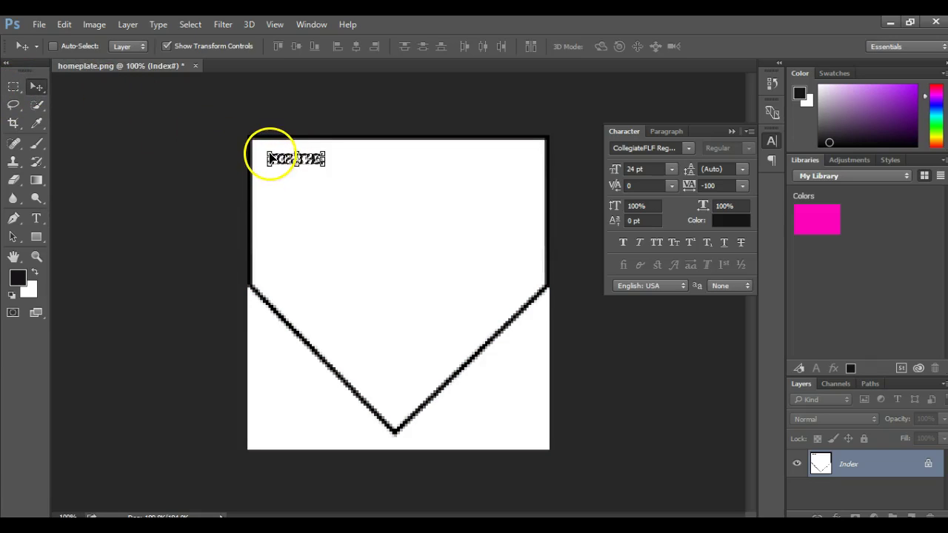
# Step: Free-transform FOR THE across the plate's full top width and apply it
pyautogui.hotkey('ctrl', 't')
pyautogui.moveTo(265, 152); pyautogui.dragTo(252, 140)
pyautogui.moveTo(324, 163); pyautogui.dragTo(544, 178)
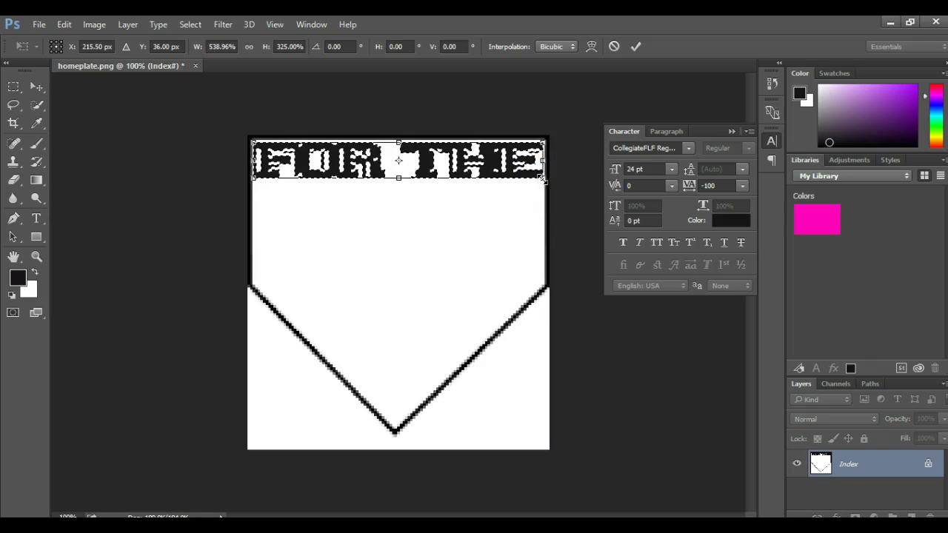
pyautogui.click(37, 218)
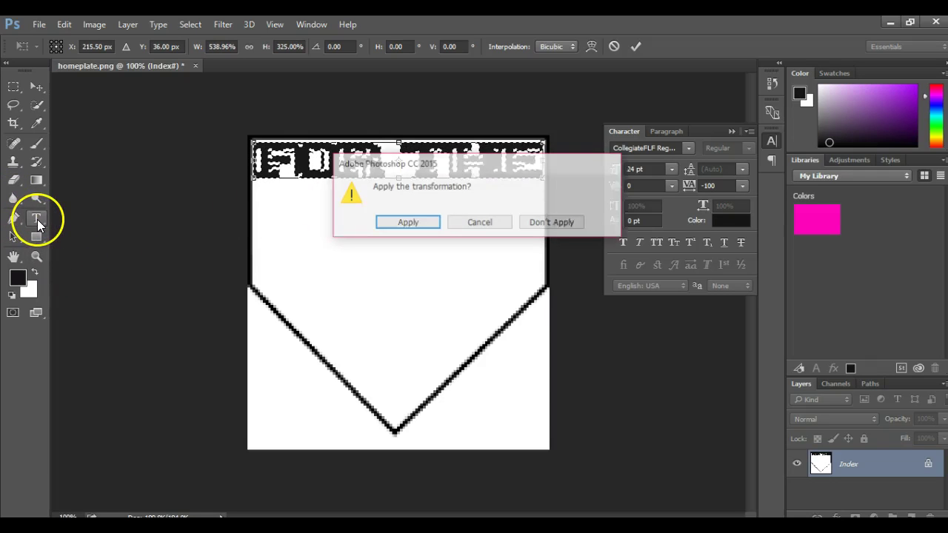
pyautogui.click(402, 223)
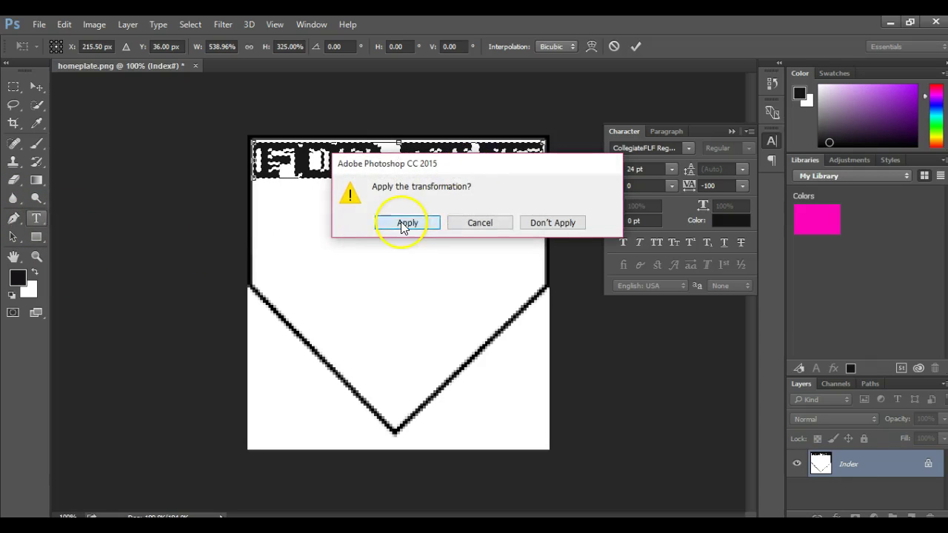
# Step: Add LOVE as mask text on a new line below FOR THE
pyautogui.click(268, 202)
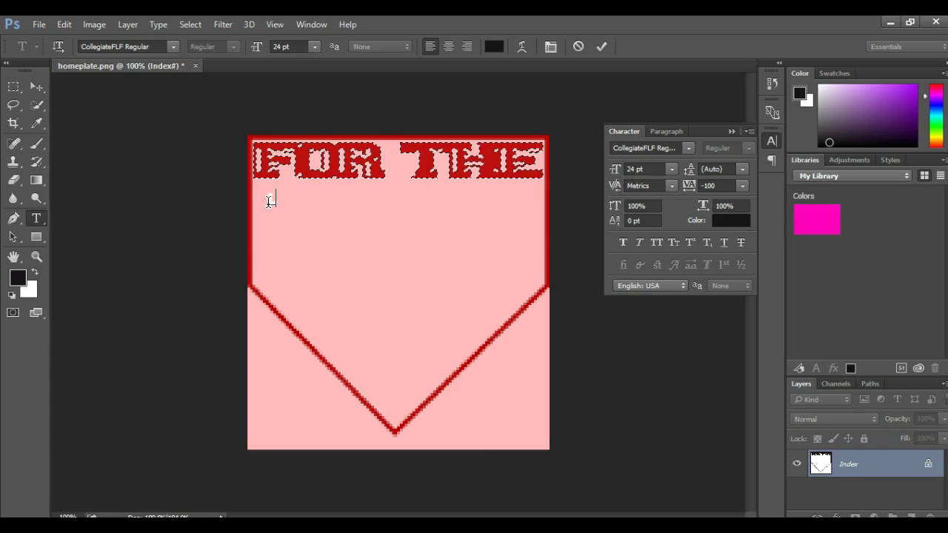
pyautogui.click(254, 203)
pyautogui.click(36, 86)
pyautogui.click(287, 223)
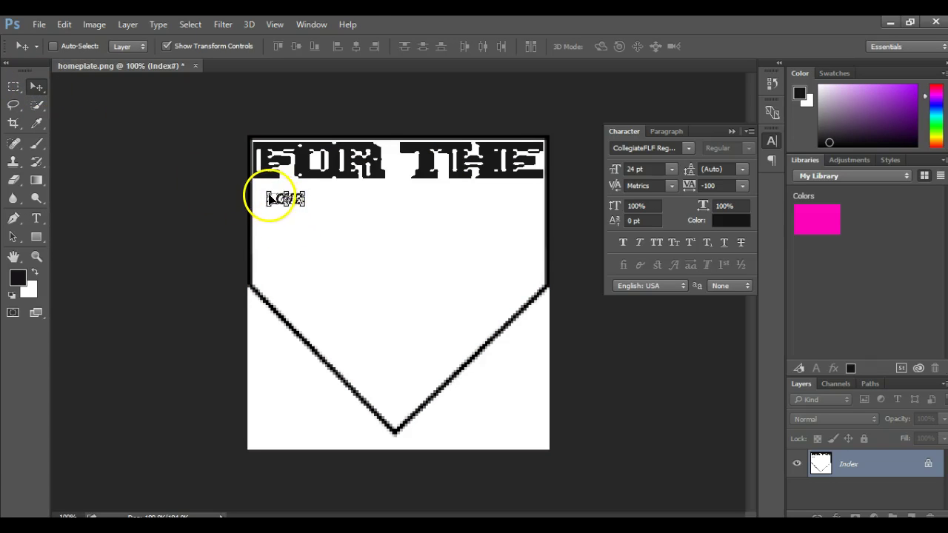
# Step: Stretch LOVE wider and taller to span the plate, then apply the transform
pyautogui.moveTo(265, 191); pyautogui.dragTo(249, 177)
pyautogui.moveTo(303, 192); pyautogui.dragTo(544, 219)
pyautogui.moveTo(400, 206); pyautogui.dragTo(397, 212)
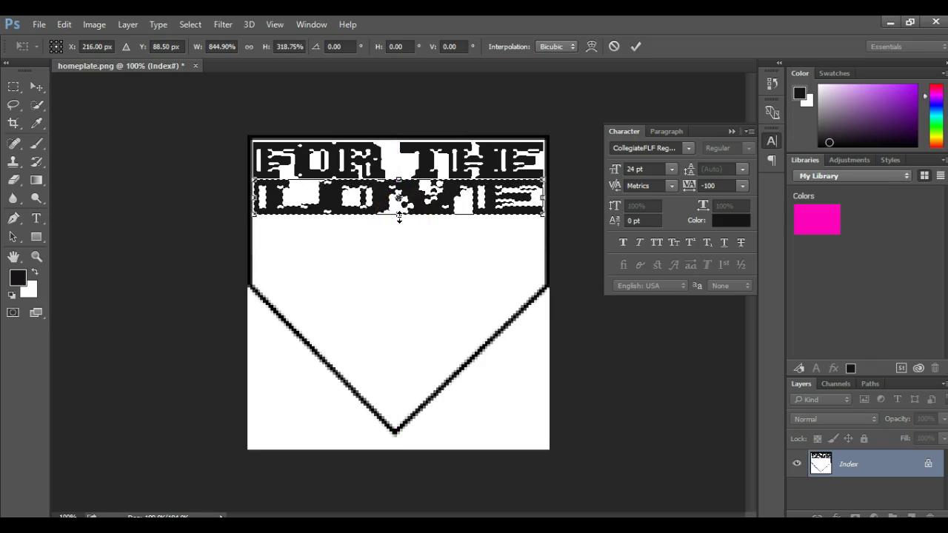
pyautogui.click(41, 217)
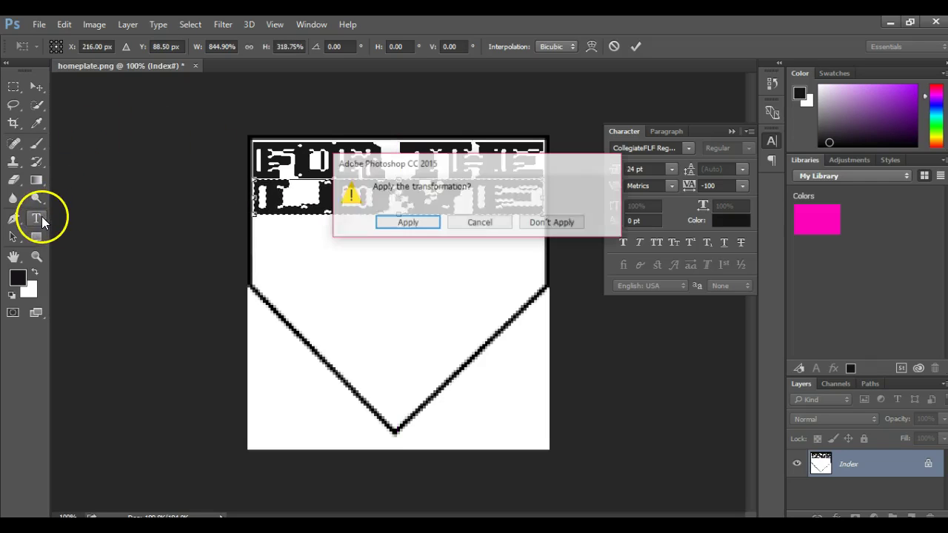
pyautogui.click(405, 223)
# Step: Type OF THE as mask text on a new line below LOVE
pyautogui.click(263, 247)
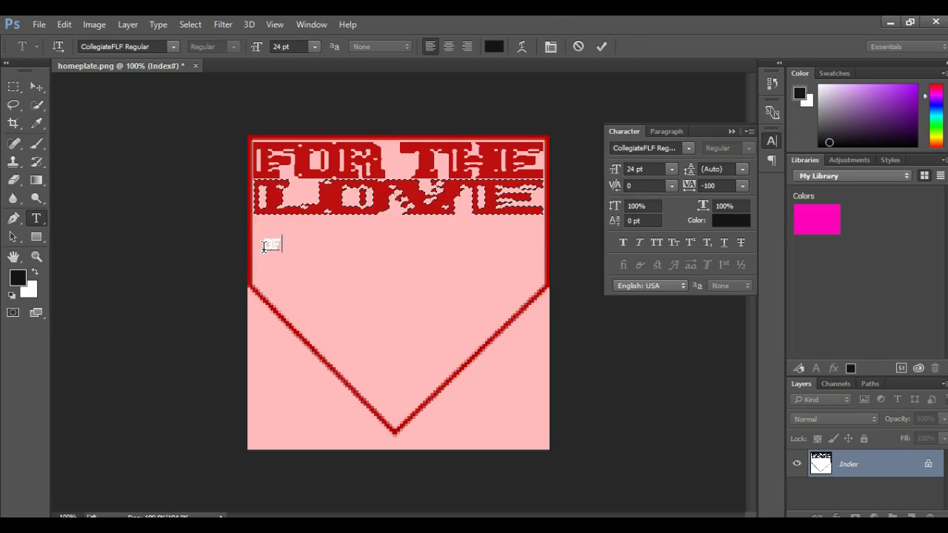
pyautogui.write('OF THE')
pyautogui.click(43, 89)
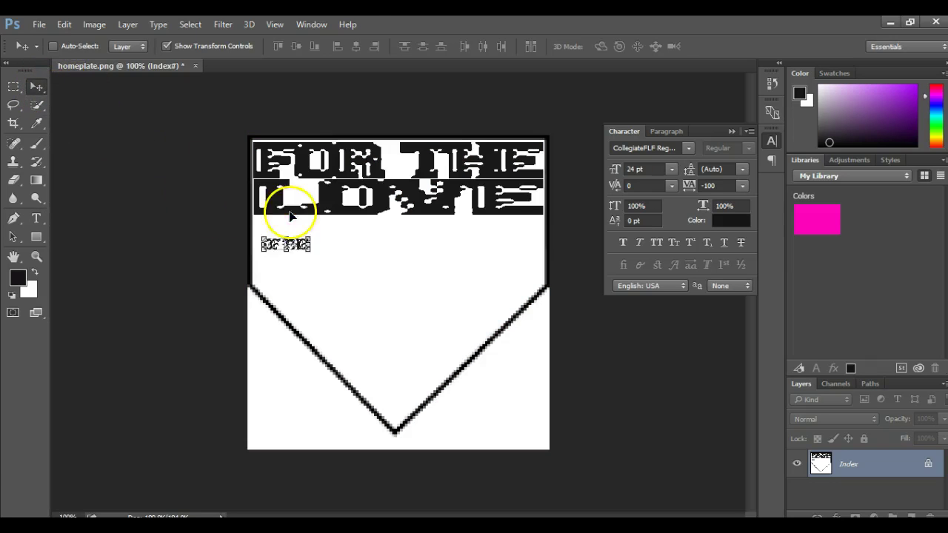
# Step: Free-transform OF THE up toward LOVE and across the plate, then apply
pyautogui.hotkey('ctrl', 't')
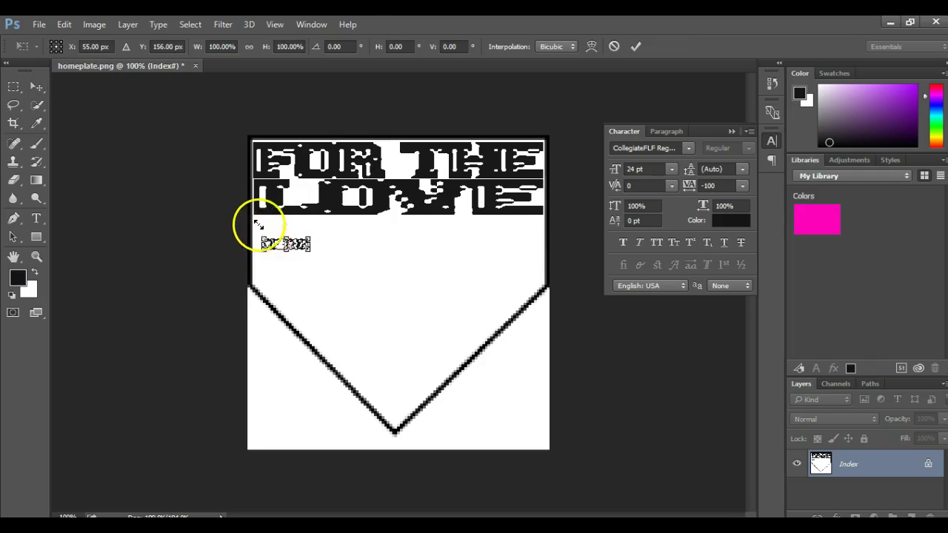
pyautogui.moveTo(261, 236); pyautogui.dragTo(255, 213)
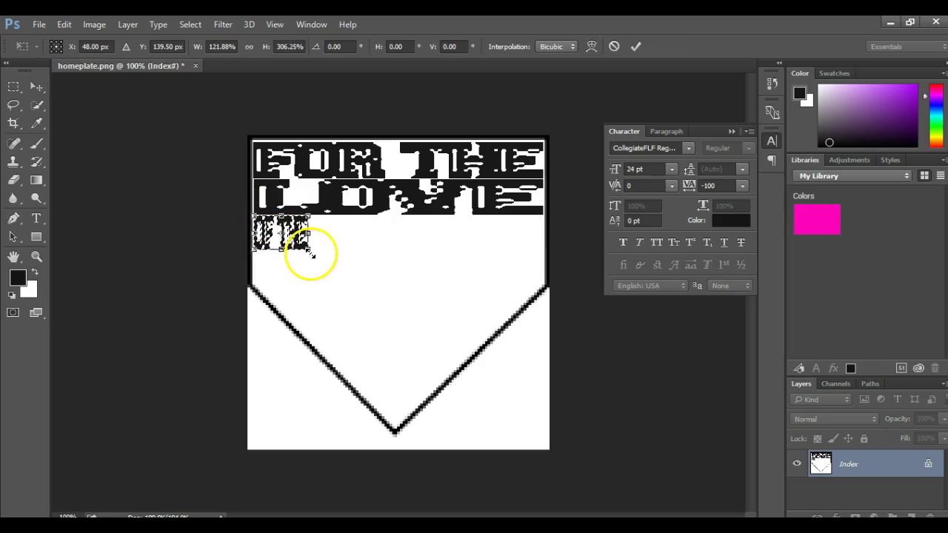
pyautogui.moveTo(308, 252); pyautogui.dragTo(546, 260)
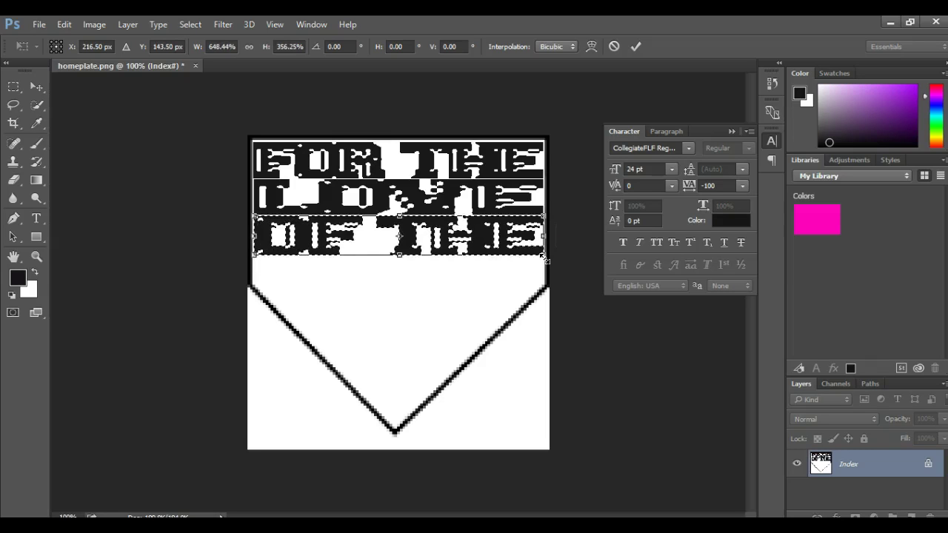
pyautogui.click(34, 222)
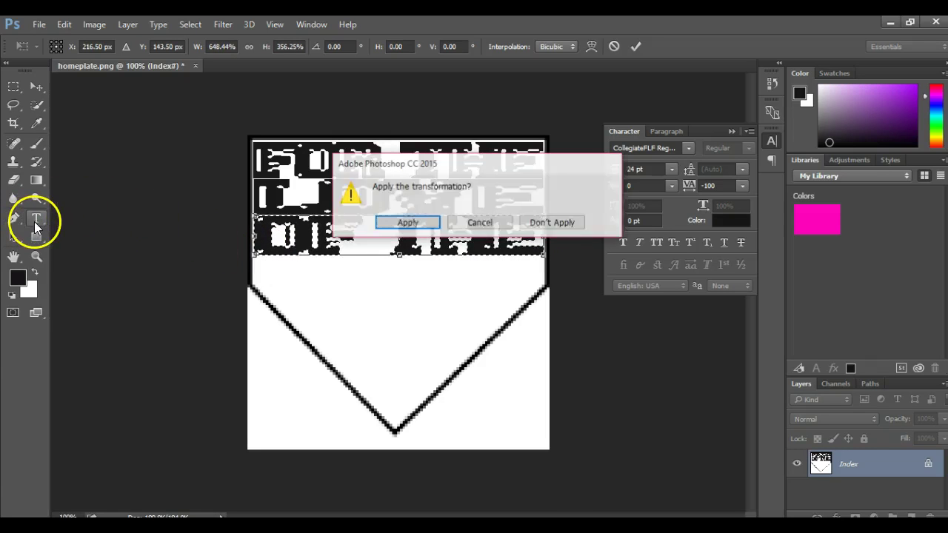
pyautogui.click(427, 228)
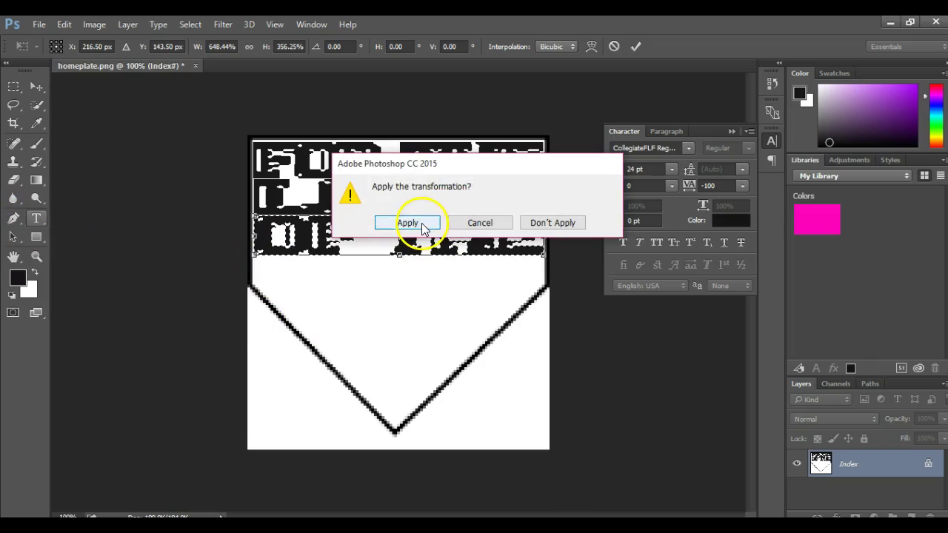
# Step: Type GAME as mask text on a new line below OF THE
pyautogui.click(279, 280)
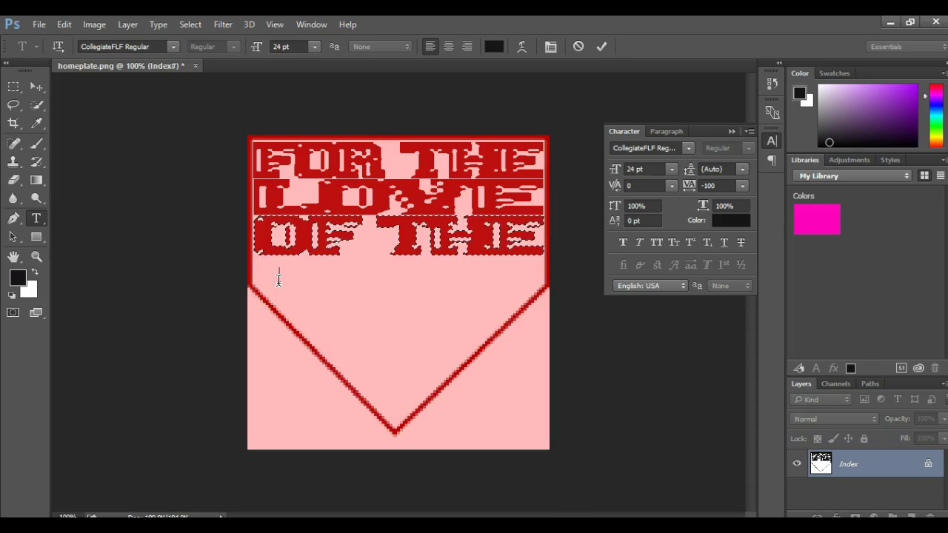
pyautogui.write('GAME')
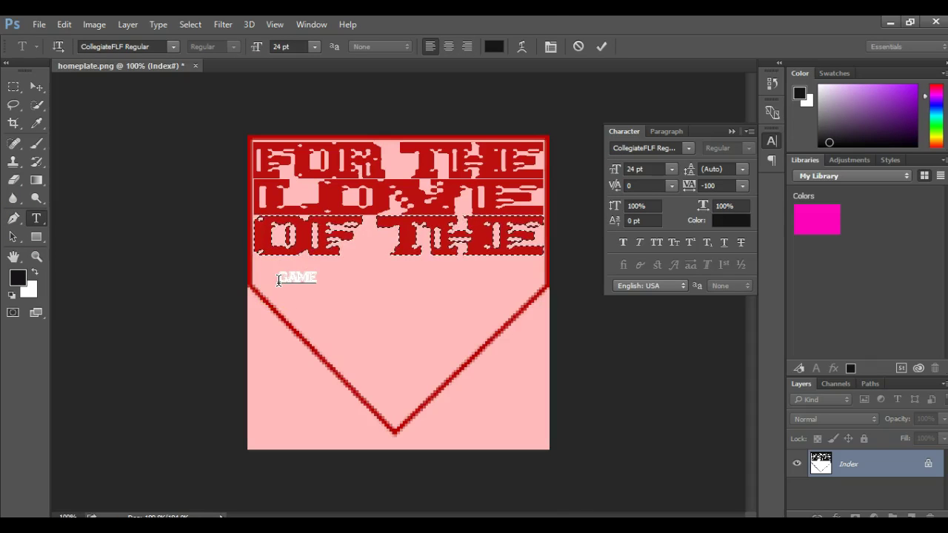
pyautogui.click(35, 91)
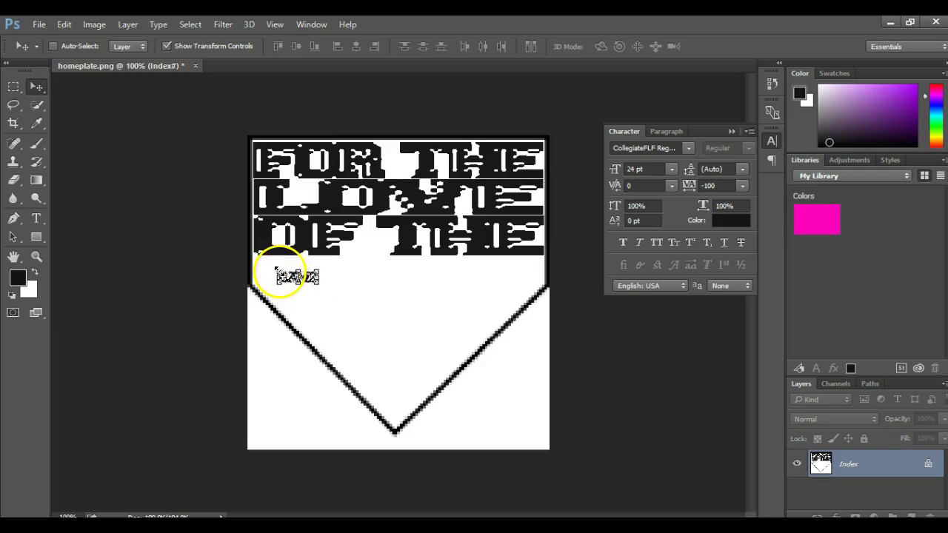
# Step: Enlarge GAME to fill the plate's width and lower half, then apply the transform
pyautogui.moveTo(275, 269); pyautogui.dragTo(246, 256)
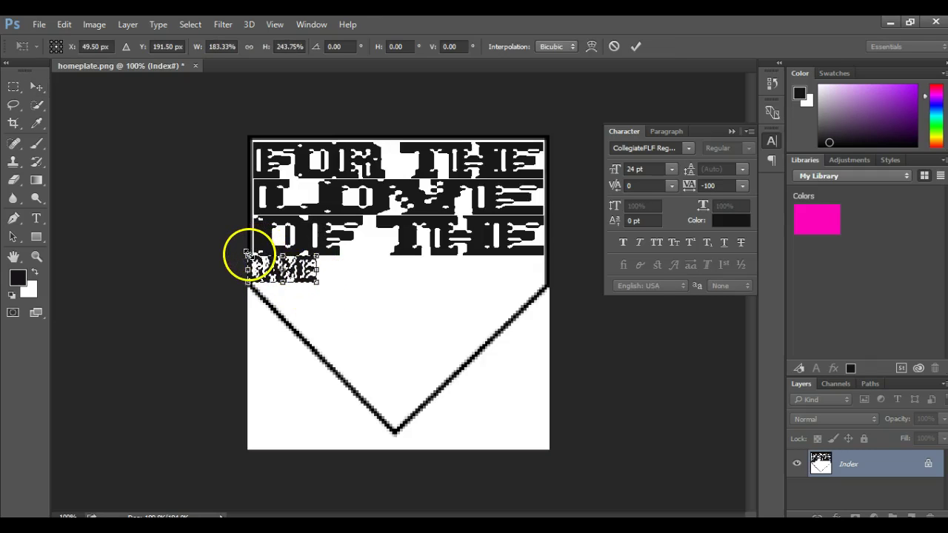
pyautogui.moveTo(247, 256); pyautogui.dragTo(256, 257)
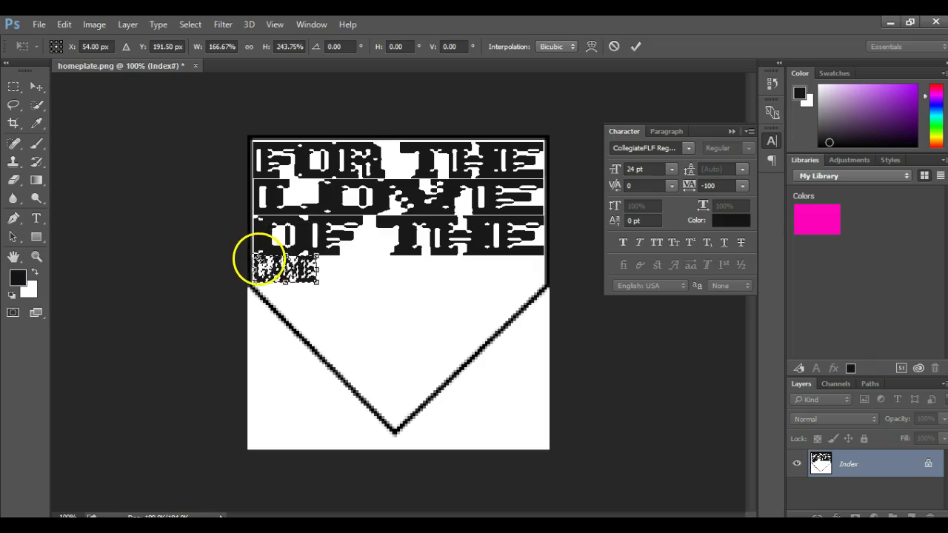
pyautogui.moveTo(317, 284); pyautogui.dragTo(545, 353)
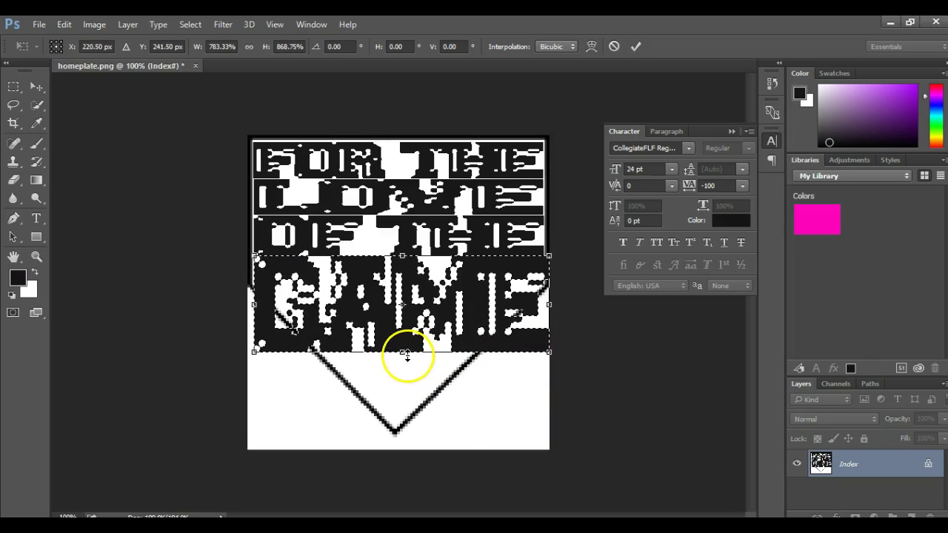
pyautogui.moveTo(402, 353); pyautogui.dragTo(398, 423)
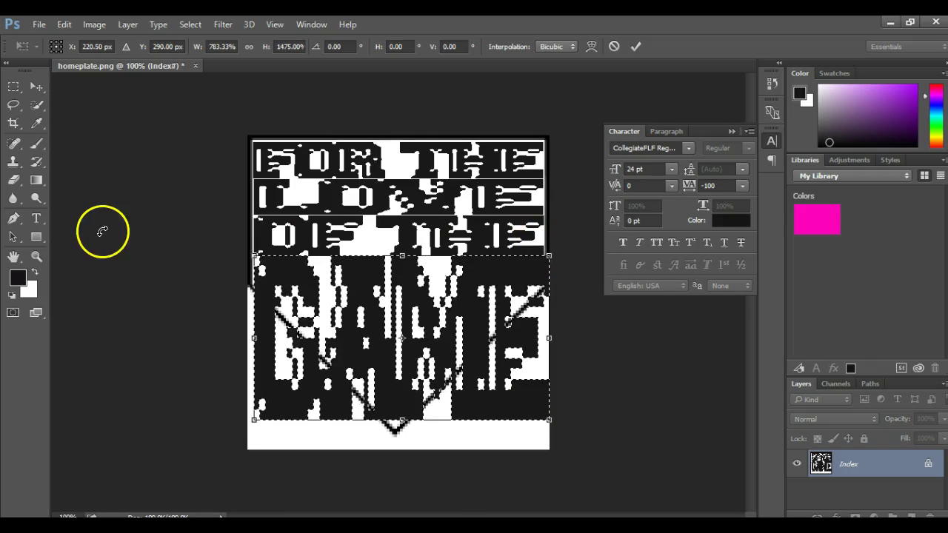
pyautogui.click(39, 217)
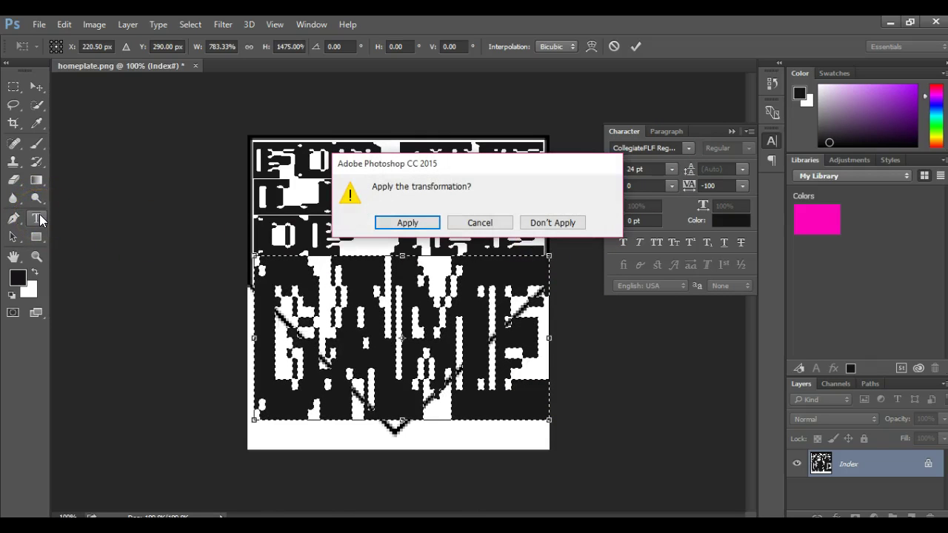
pyautogui.click(407, 223)
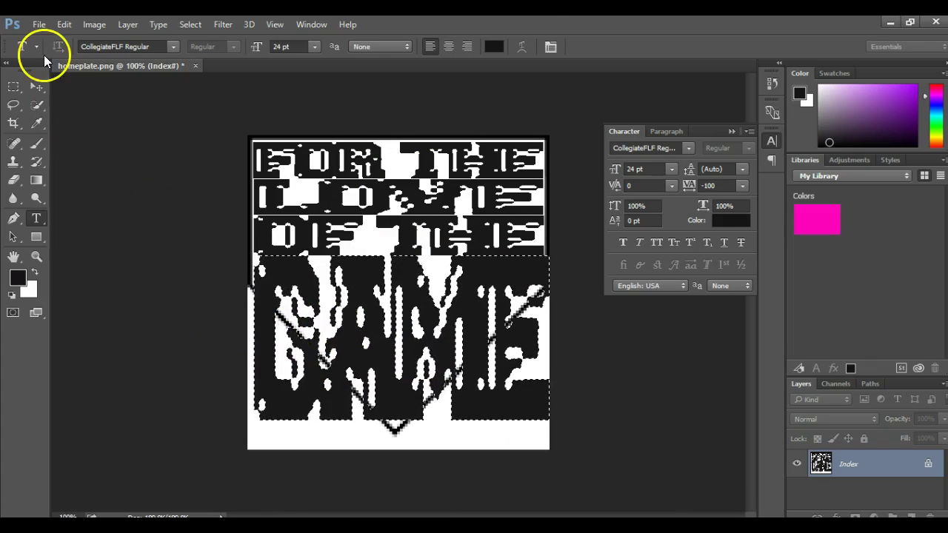
# Step: Start an Edit > Transform > Warp and bend the lettering's right side toward the point
pyautogui.click(65, 28)
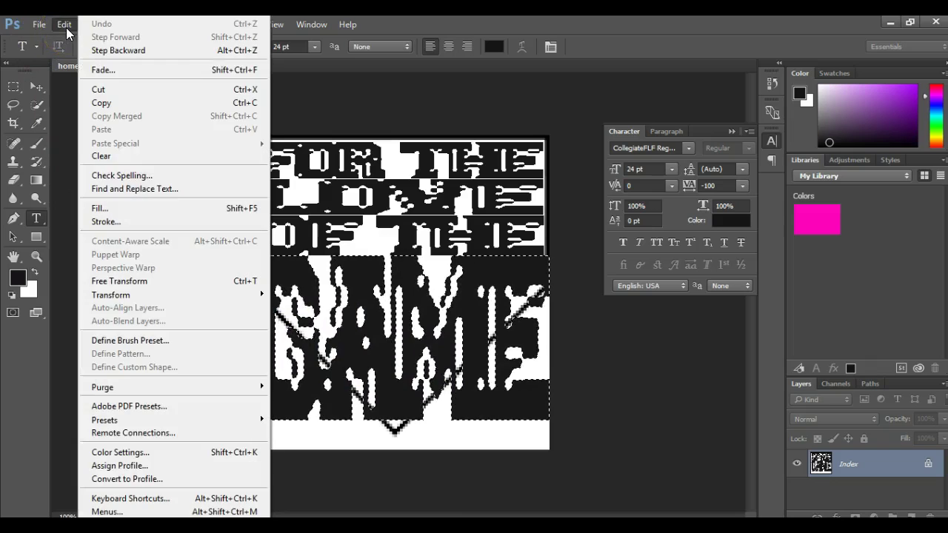
pyautogui.moveTo(200, 296)
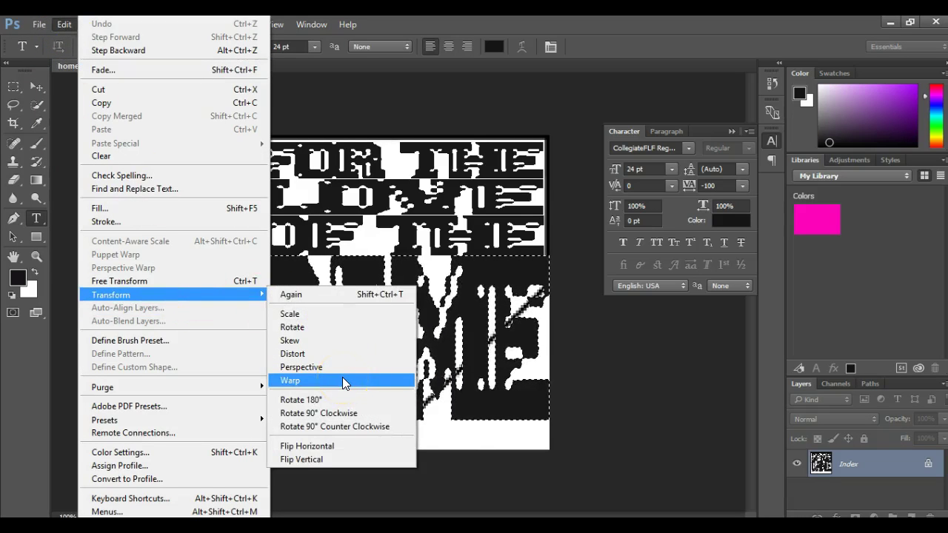
pyautogui.click(343, 379)
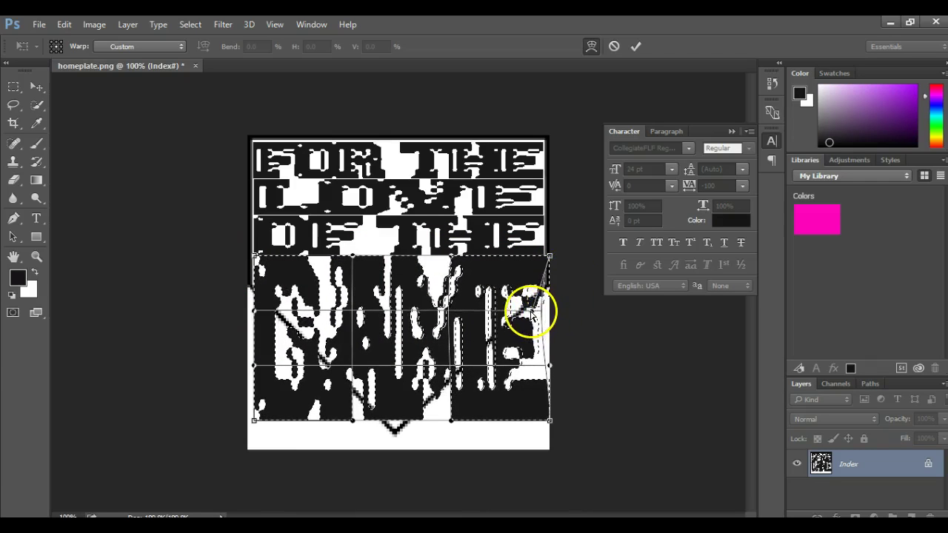
pyautogui.moveTo(523, 314); pyautogui.dragTo(468, 351)
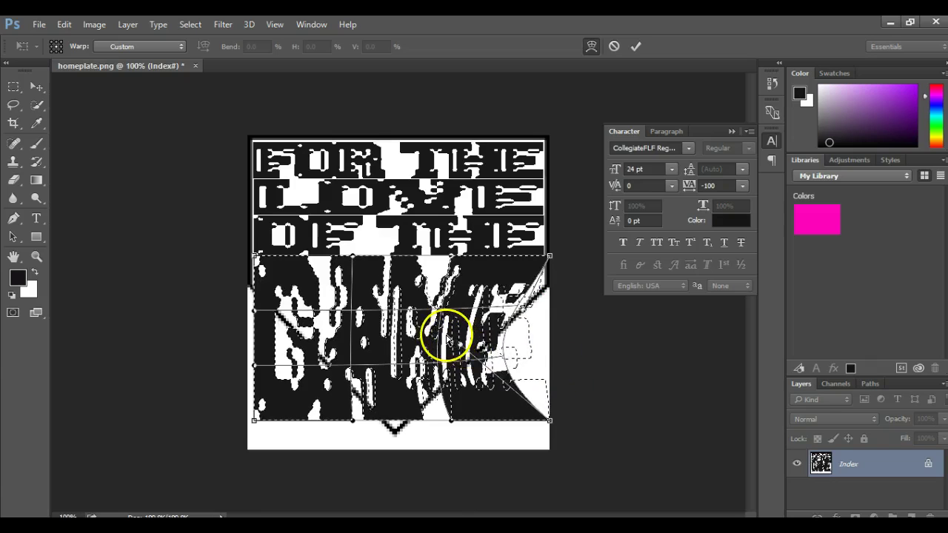
pyautogui.moveTo(440, 340); pyautogui.dragTo(520, 310)
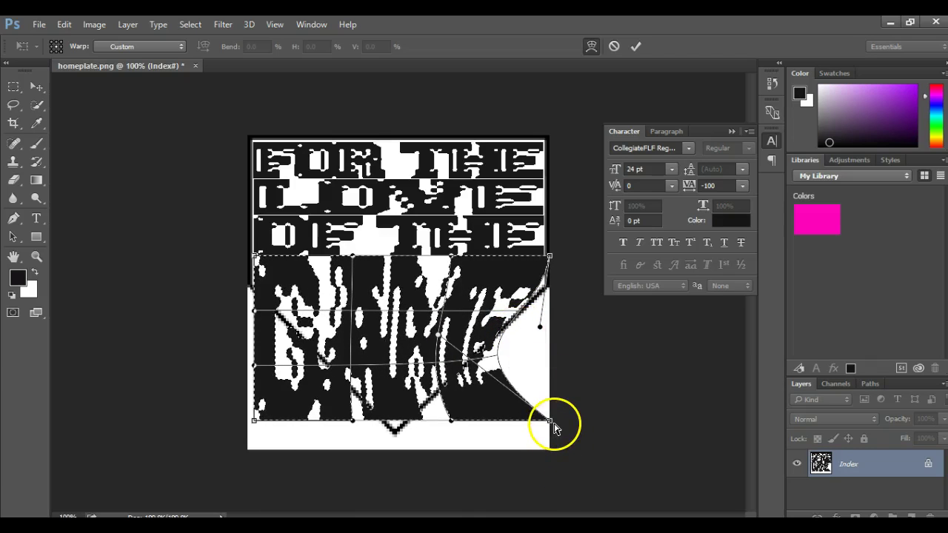
pyautogui.moveTo(551, 425); pyautogui.dragTo(461, 434)
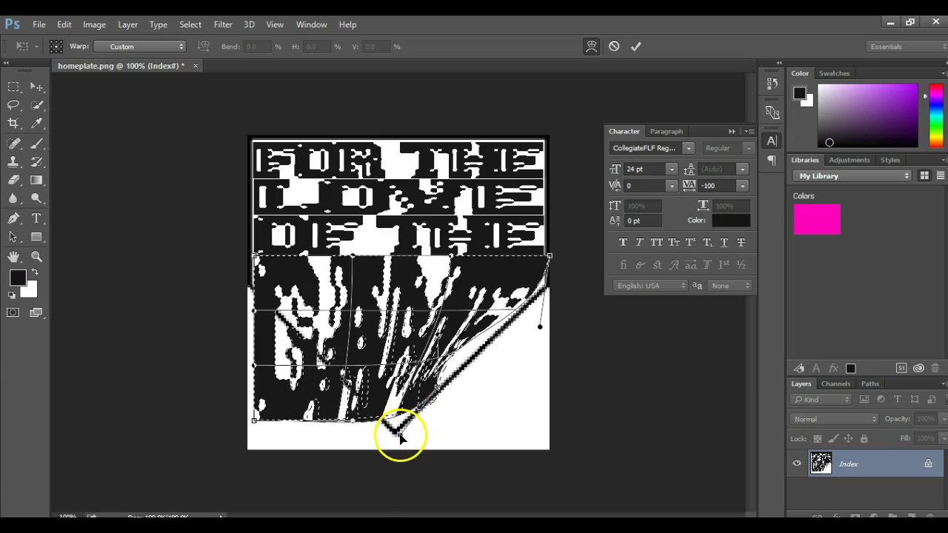
pyautogui.moveTo(398, 434); pyautogui.dragTo(454, 357)
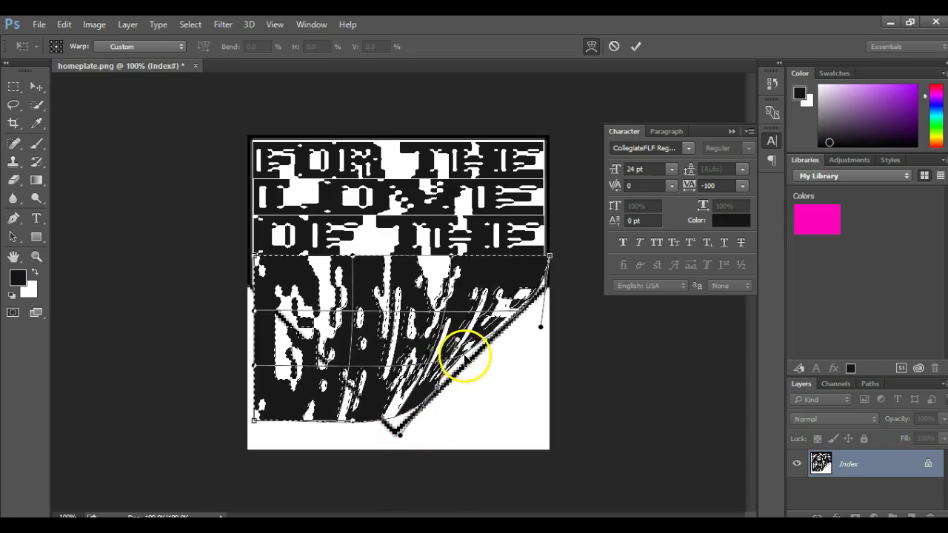
# Step: Pull the lettering's lower middle and left side inward to taper into the tip
pyautogui.click(413, 341)
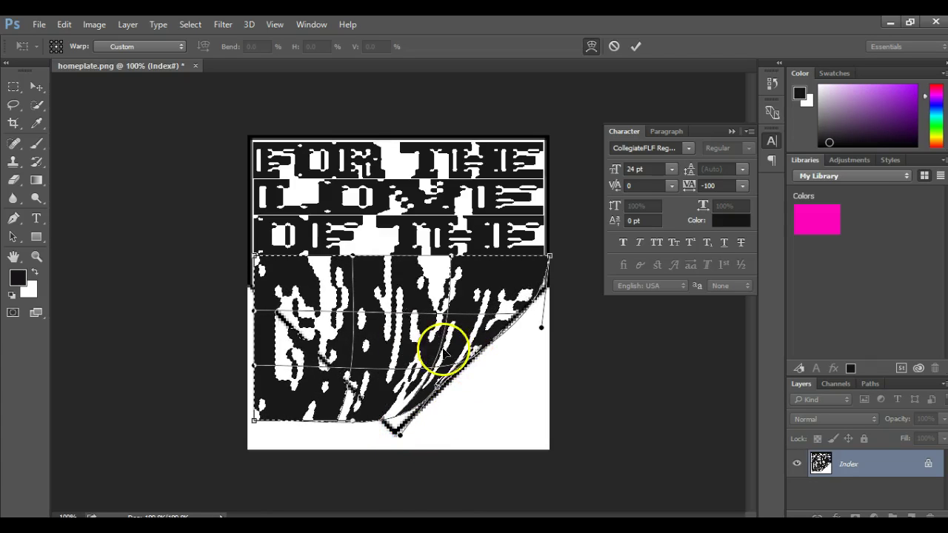
pyautogui.moveTo(358, 389); pyautogui.dragTo(377, 424)
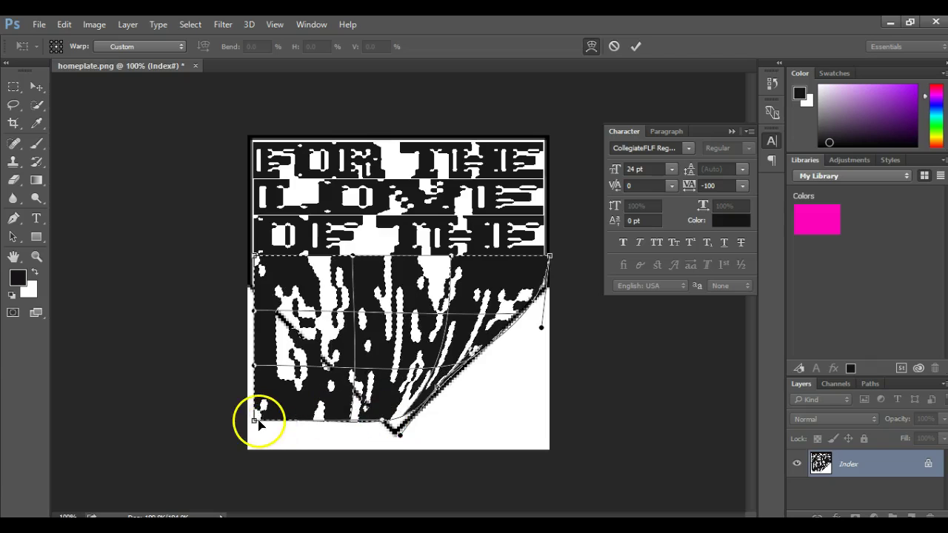
pyautogui.moveTo(255, 419); pyautogui.dragTo(370, 412)
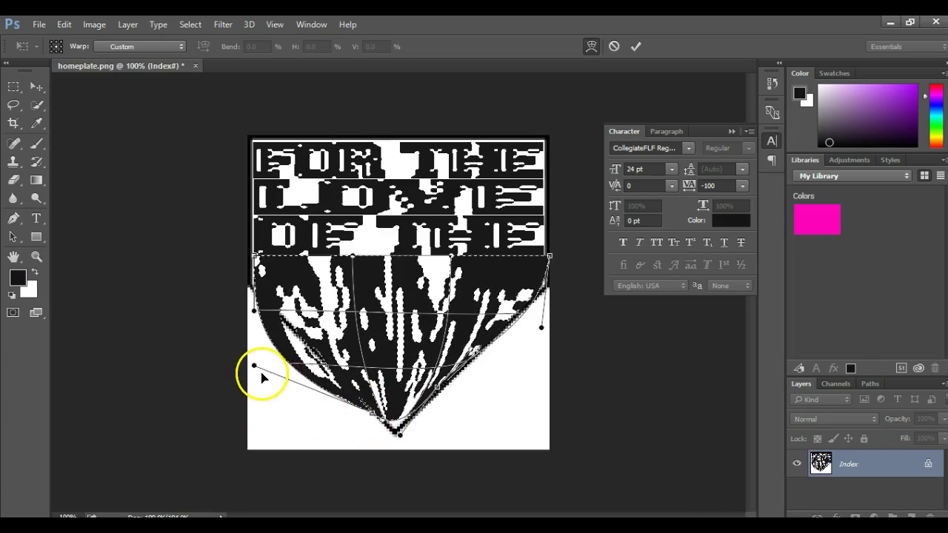
pyautogui.moveTo(254, 367); pyautogui.dragTo(306, 339)
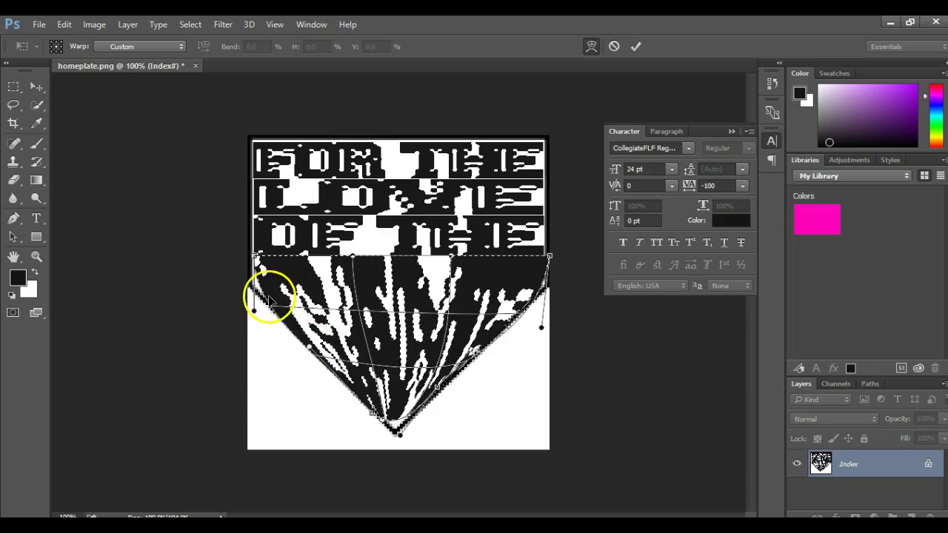
pyautogui.click(254, 257)
pyautogui.moveTo(252, 304); pyautogui.dragTo(253, 303)
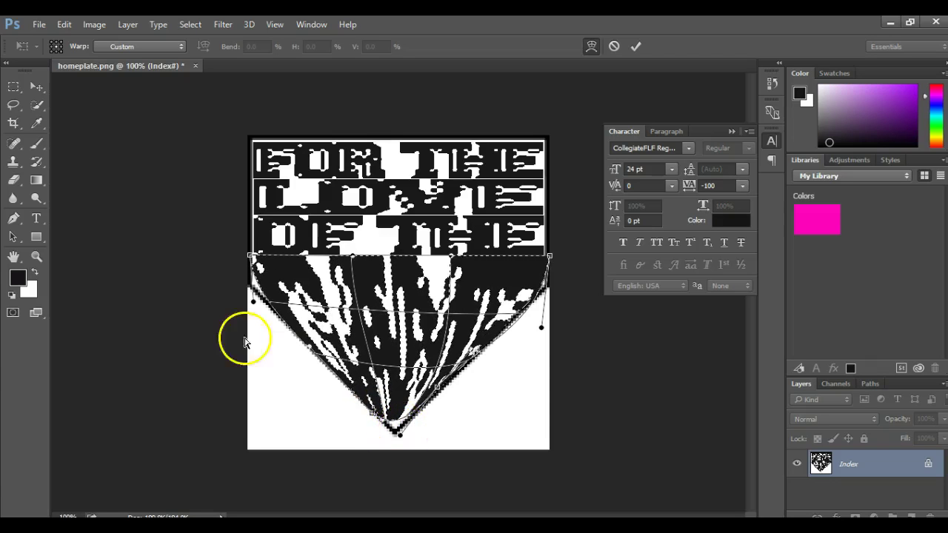
# Step: Apply the GAME warp and resize the image to 2 inches wide (144×150 px)
pyautogui.click(36, 87)
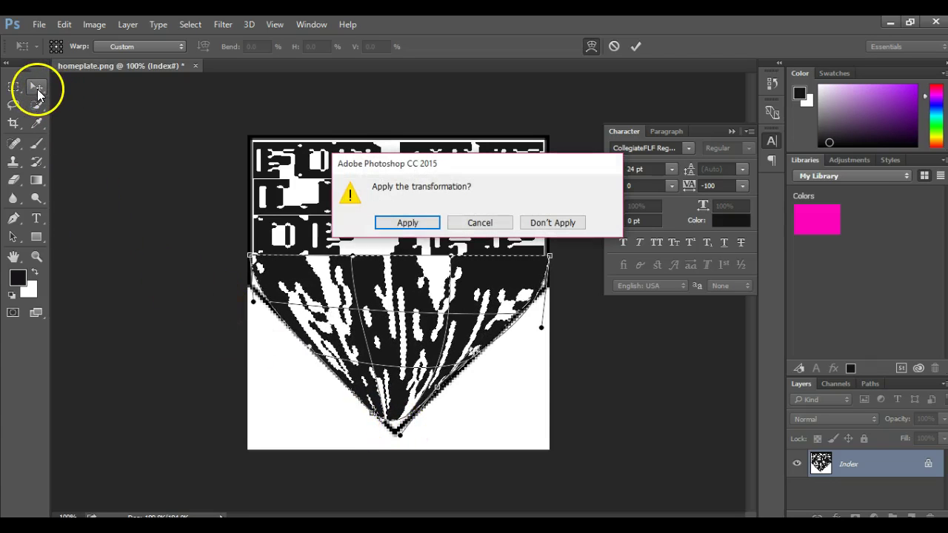
pyautogui.click(413, 220)
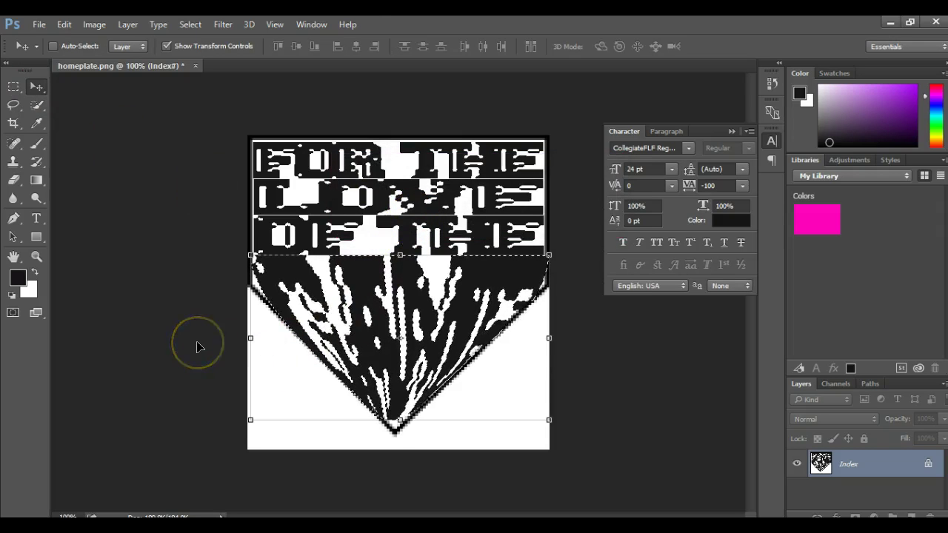
pyautogui.click(95, 24)
pyautogui.click(151, 126)
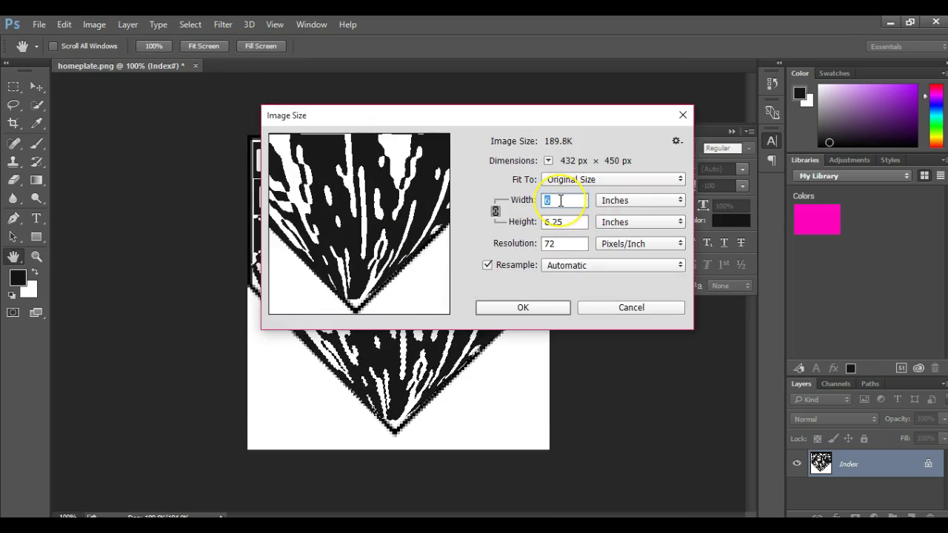
pyautogui.write('2')
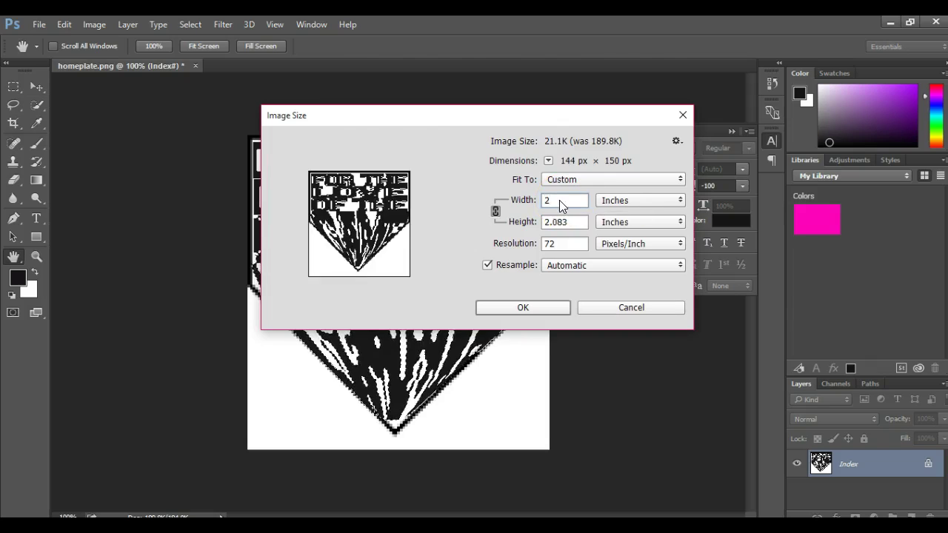
pyautogui.press('Return')
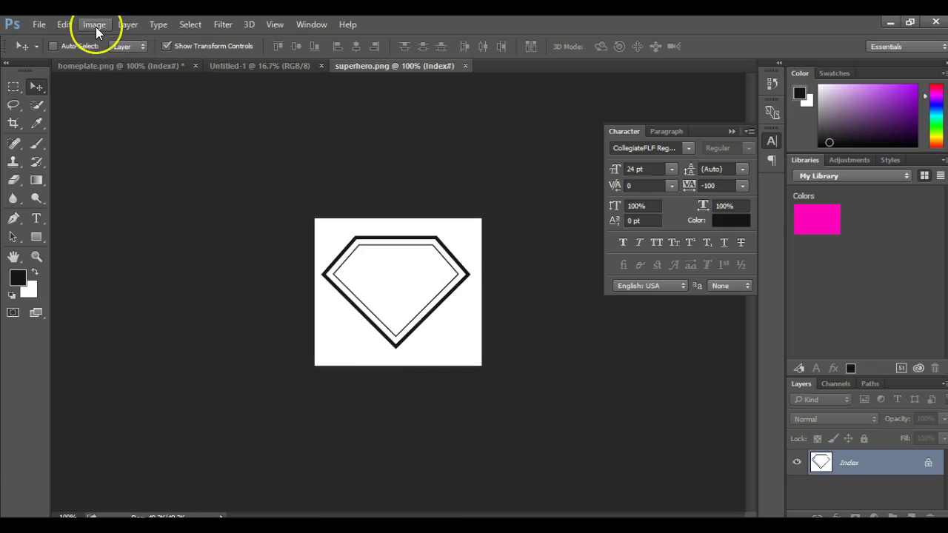
# Step: Resize the superhero diamond image to 5 inches wide
pyautogui.click(95, 25)
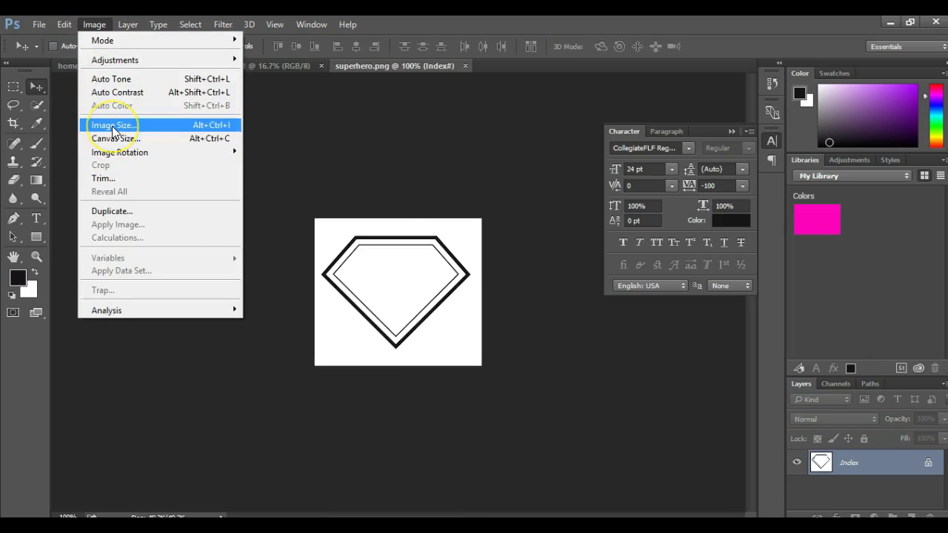
pyautogui.click(112, 125)
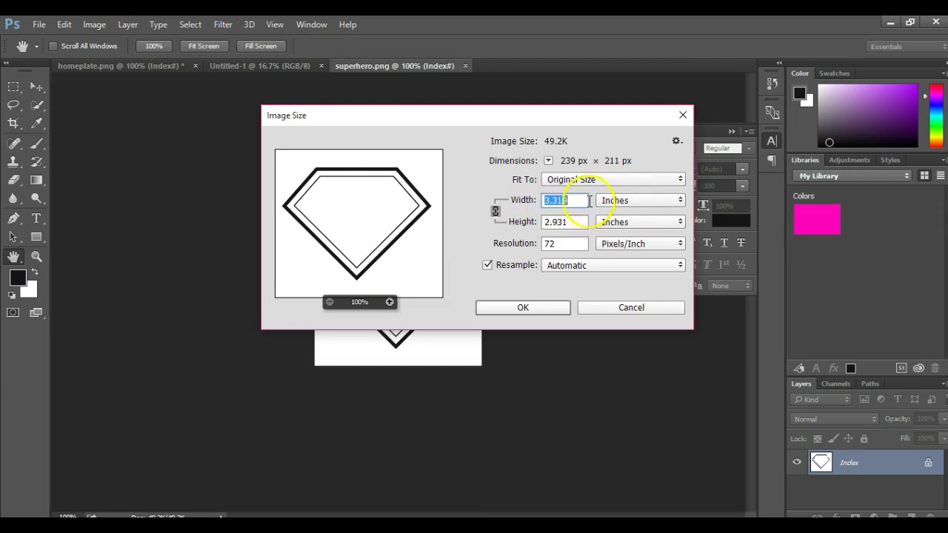
pyautogui.write('5')
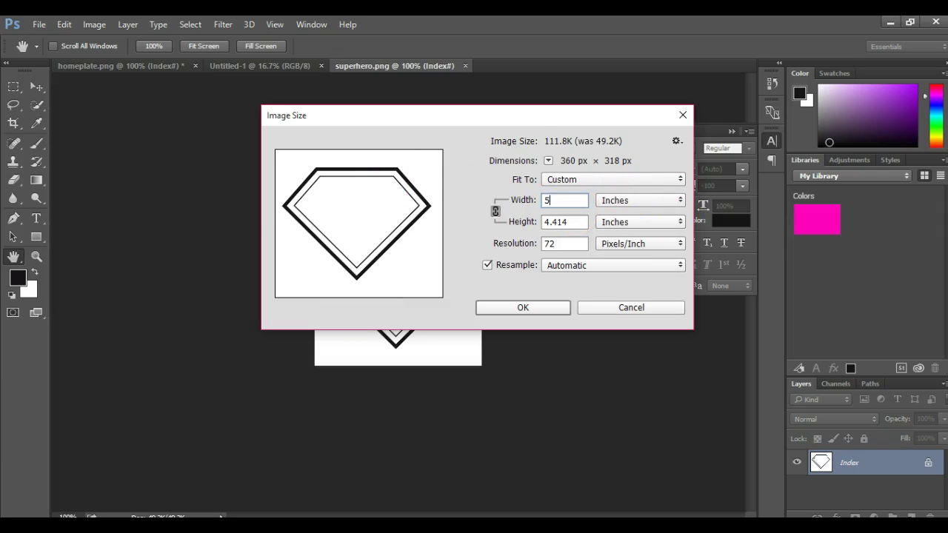
pyautogui.press('Return')
pyautogui.press('v')
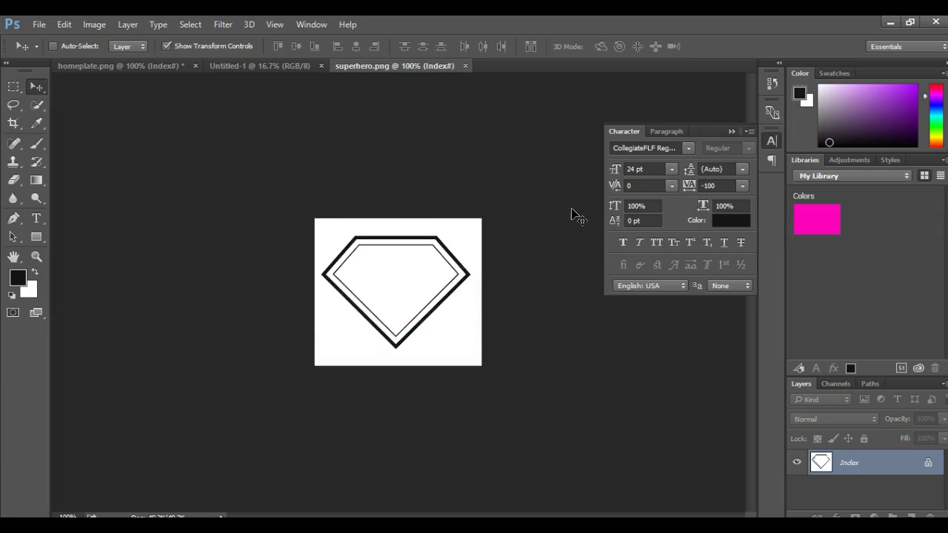
pyautogui.click(411, 222)
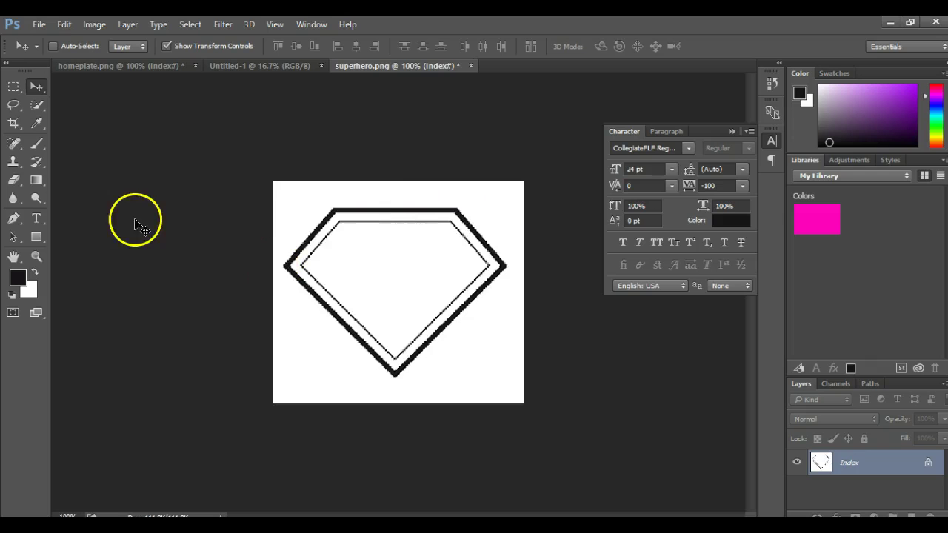
# Step: Select the Horizontal Type tool with the Cooper Black Regular font at 24 pt
pyautogui.click(35, 221)
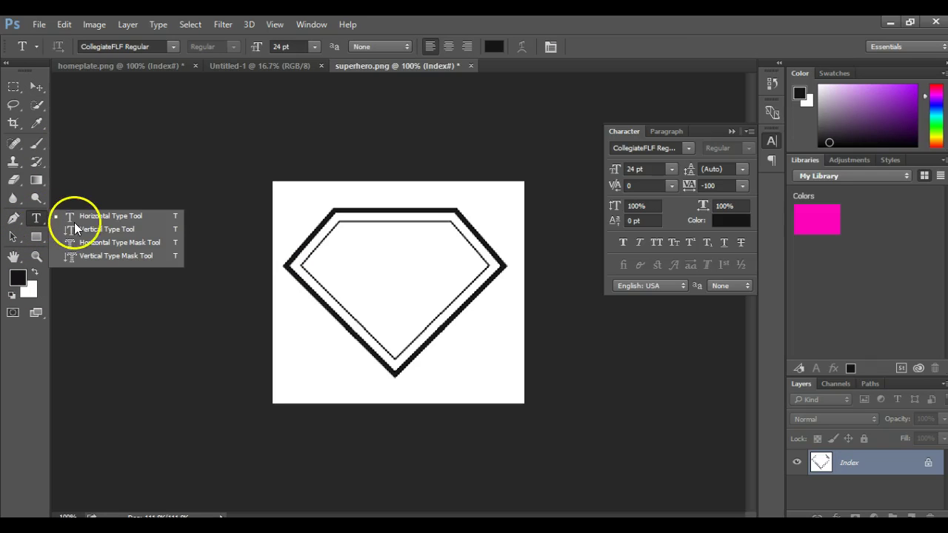
pyautogui.click(84, 216)
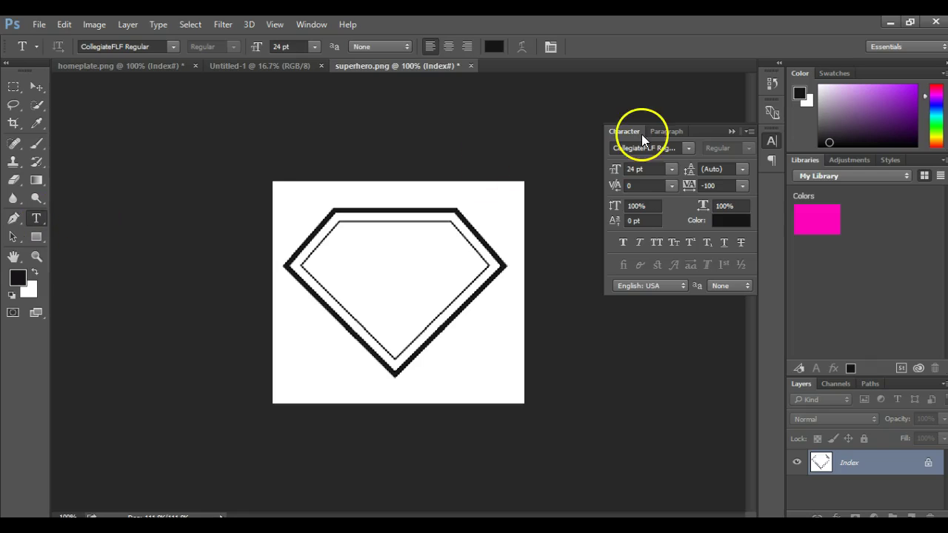
pyautogui.click(689, 148)
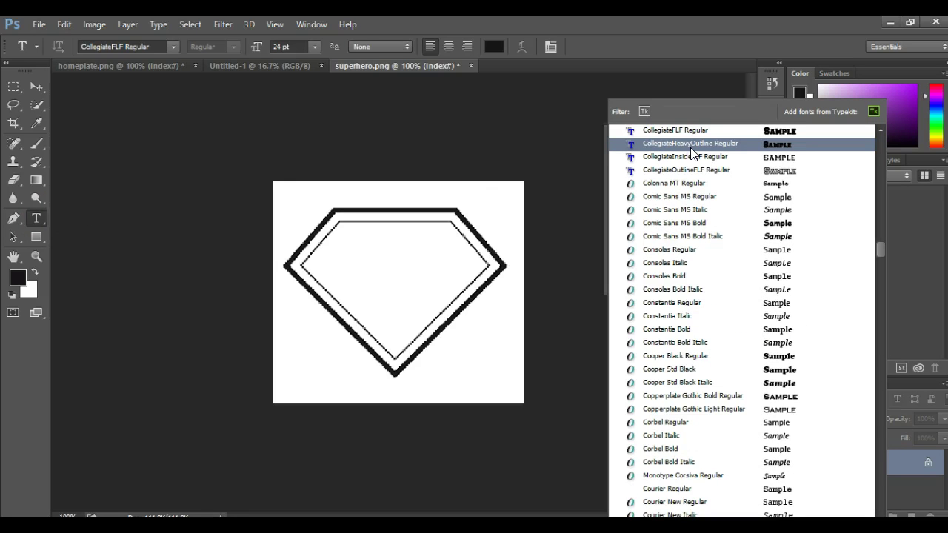
pyautogui.click(782, 360)
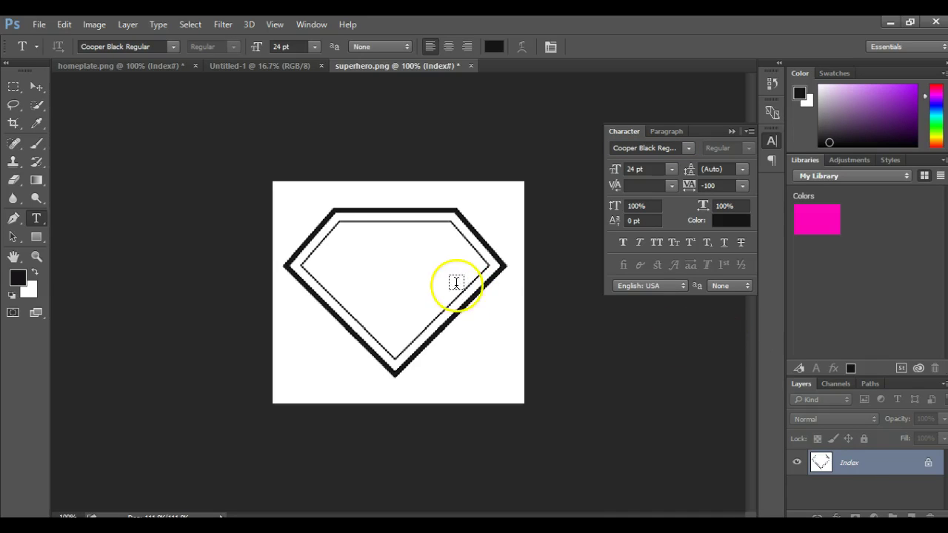
# Step: Type OCCUPATIONAL in Cooper Black inside the diamond's top band
pyautogui.click(337, 236)
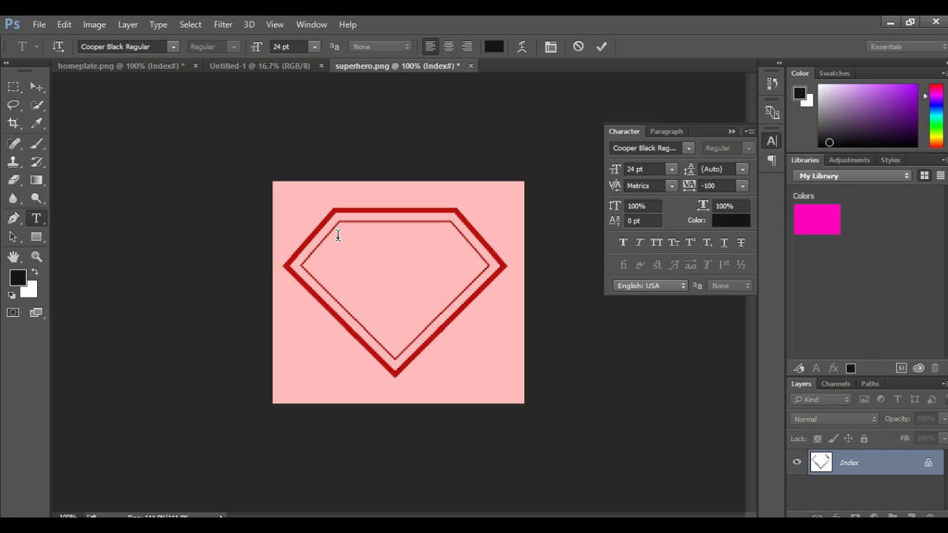
pyautogui.click(338, 235)
pyautogui.write('OCCUPATIONAL')
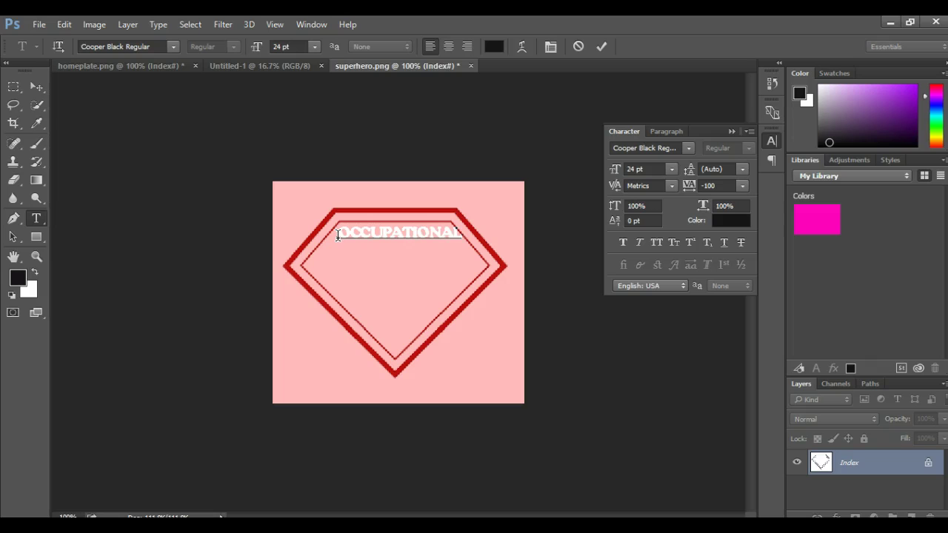
# Step: Drag OCCUPATIONAL's transform handles to widen it both ways and make it taller
pyautogui.click(37, 87)
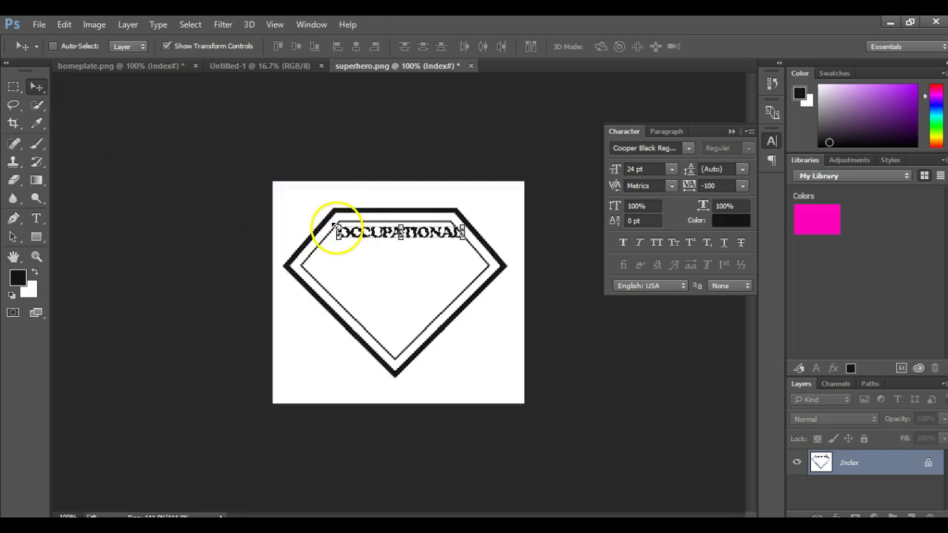
pyautogui.moveTo(337, 226)
pyautogui.mouseDown()
pyautogui.moveTo(331, 219)
pyautogui.moveTo(329, 230)
pyautogui.mouseUp()
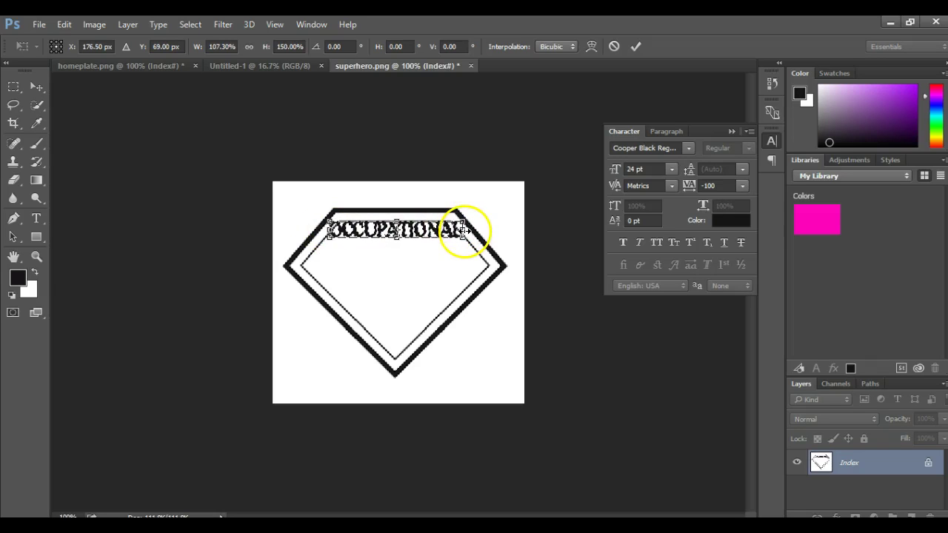
pyautogui.moveTo(463, 230); pyautogui.dragTo(469, 230)
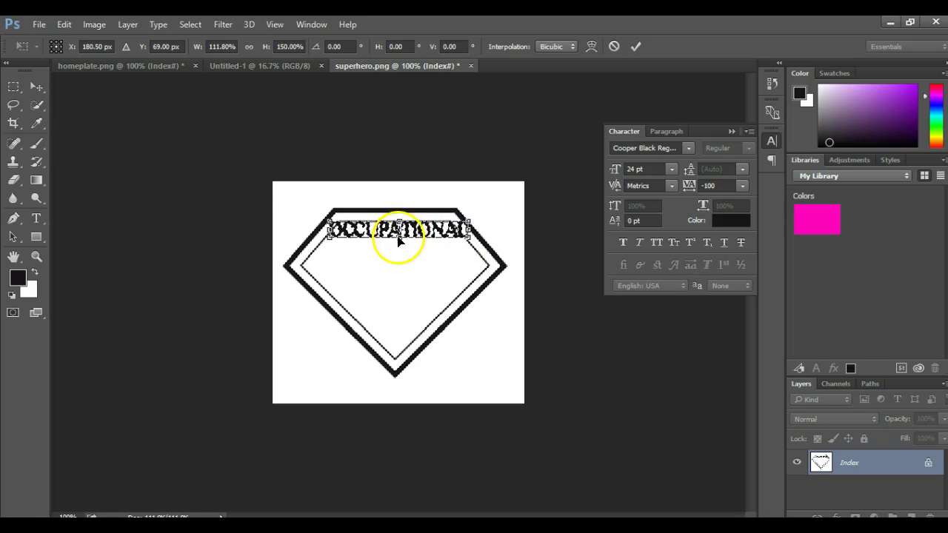
pyautogui.moveTo(400, 238); pyautogui.dragTo(397, 253)
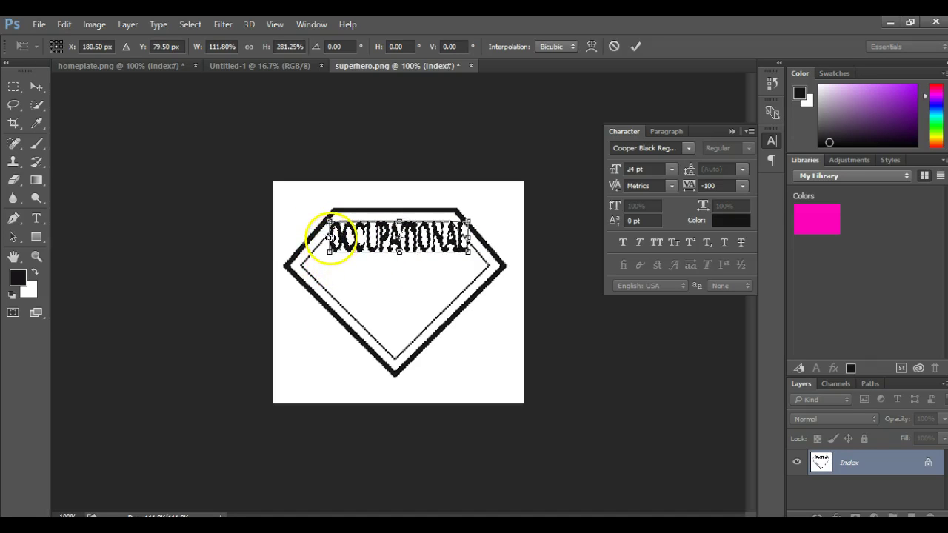
pyautogui.moveTo(318, 236); pyautogui.dragTo(315, 237)
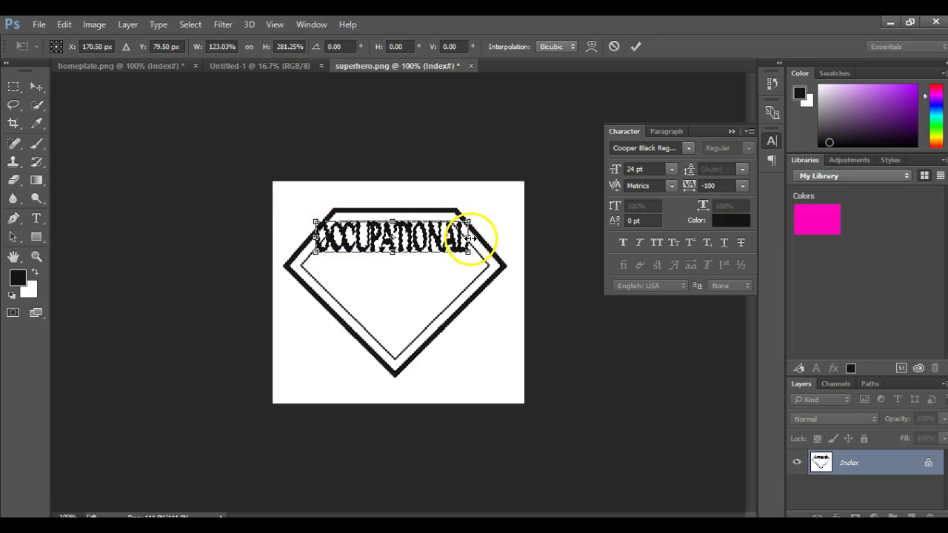
pyautogui.moveTo(469, 237); pyautogui.dragTo(475, 237)
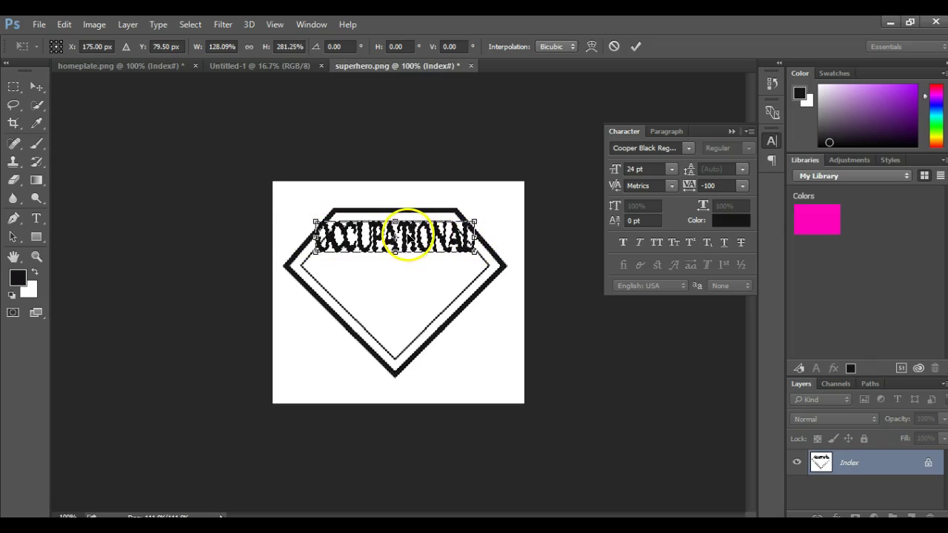
pyautogui.click(35, 218)
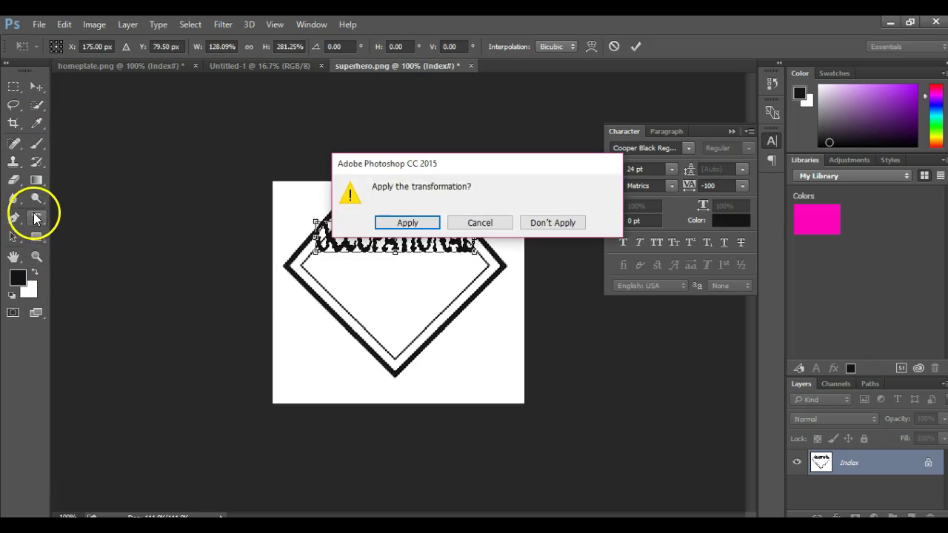
# Step: Apply the resize, then warp OCCUPATIONAL so its left and right ends bend into the diamond's slanted corners
pyautogui.click(407, 223)
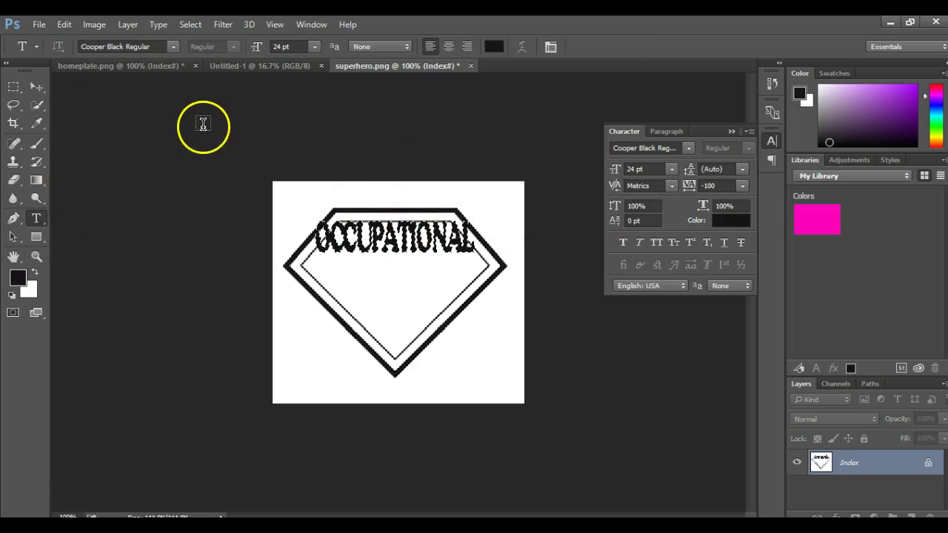
pyautogui.click(65, 24)
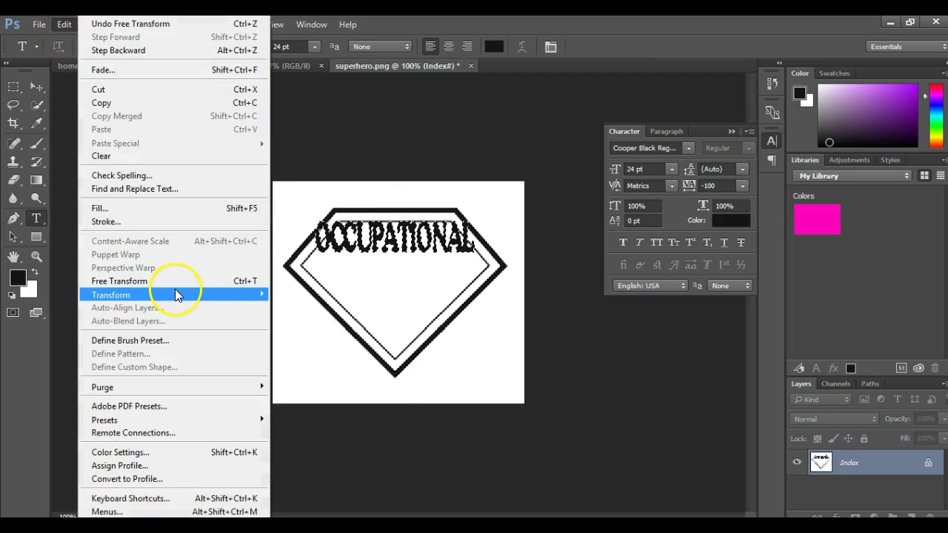
pyautogui.moveTo(178, 294)
pyautogui.click(335, 380)
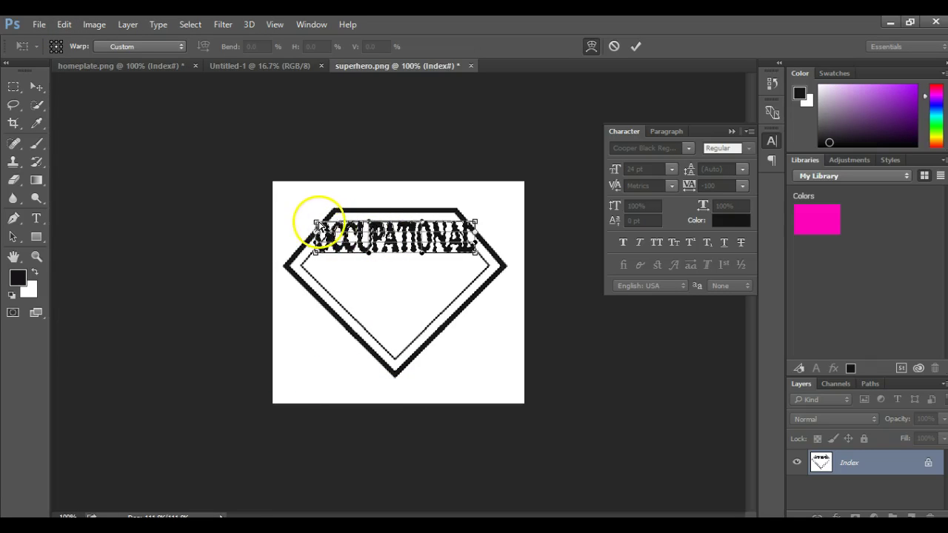
pyautogui.moveTo(326, 223)
pyautogui.mouseDown()
pyautogui.moveTo(340, 215)
pyautogui.moveTo(316, 237)
pyautogui.mouseUp()
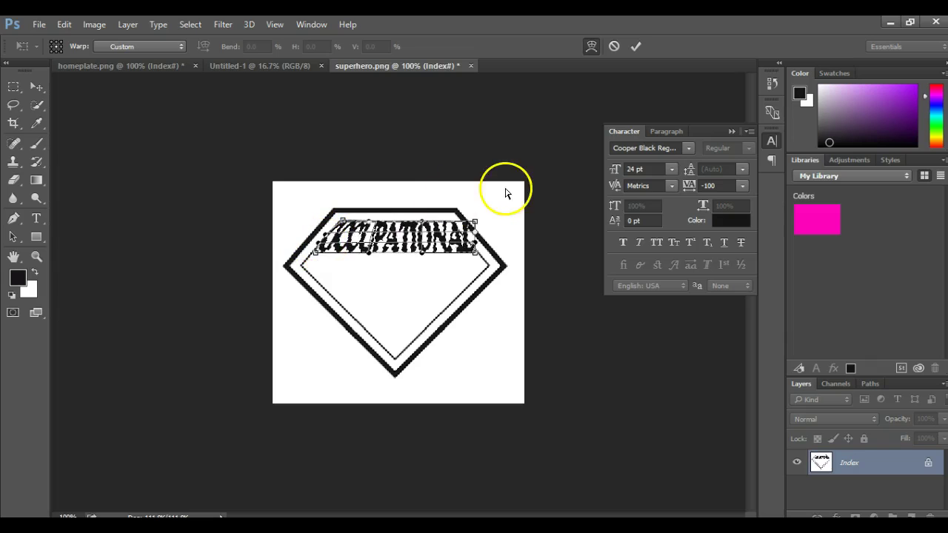
pyautogui.moveTo(474, 222); pyautogui.dragTo(474, 249)
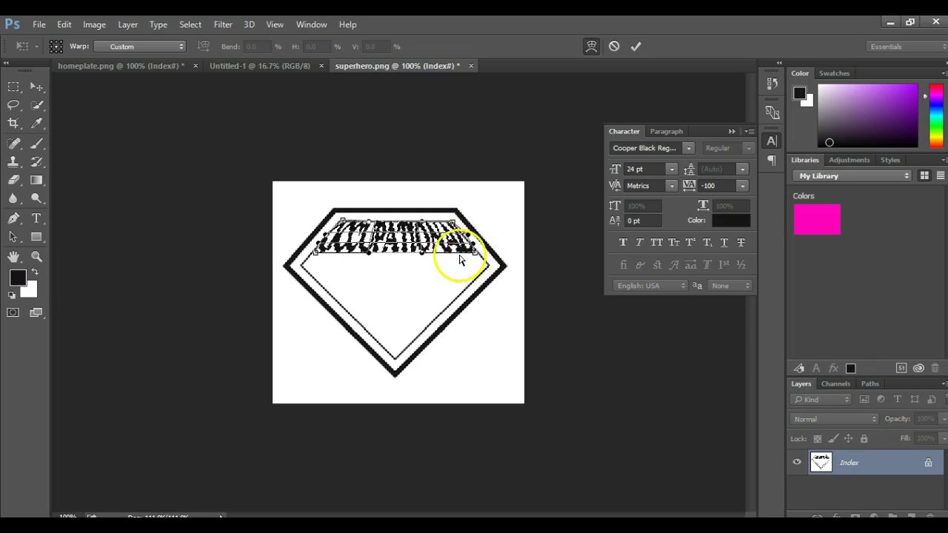
# Step: Commit the OCCUPATIONAL warp and type THERAPISTS as a second line beneath it
pyautogui.click(37, 219)
pyautogui.click(407, 221)
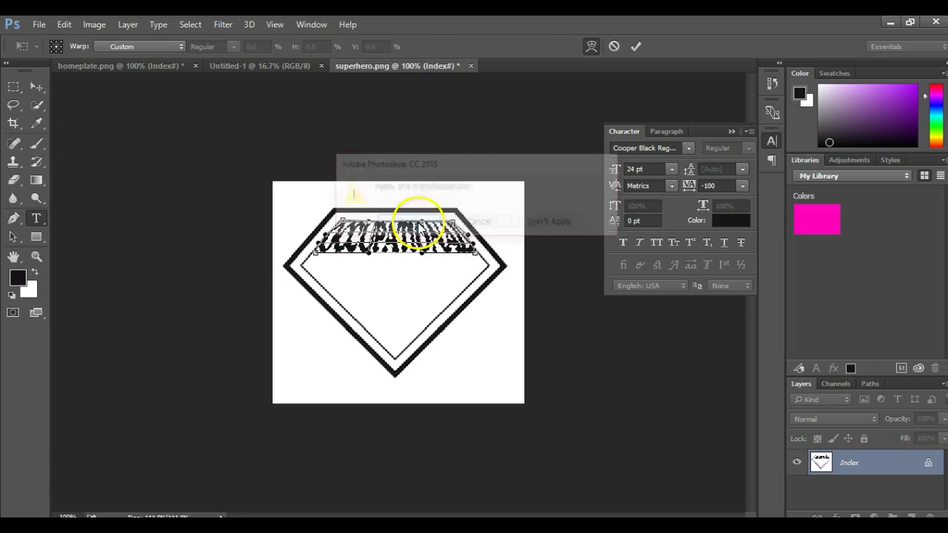
pyautogui.click(324, 268)
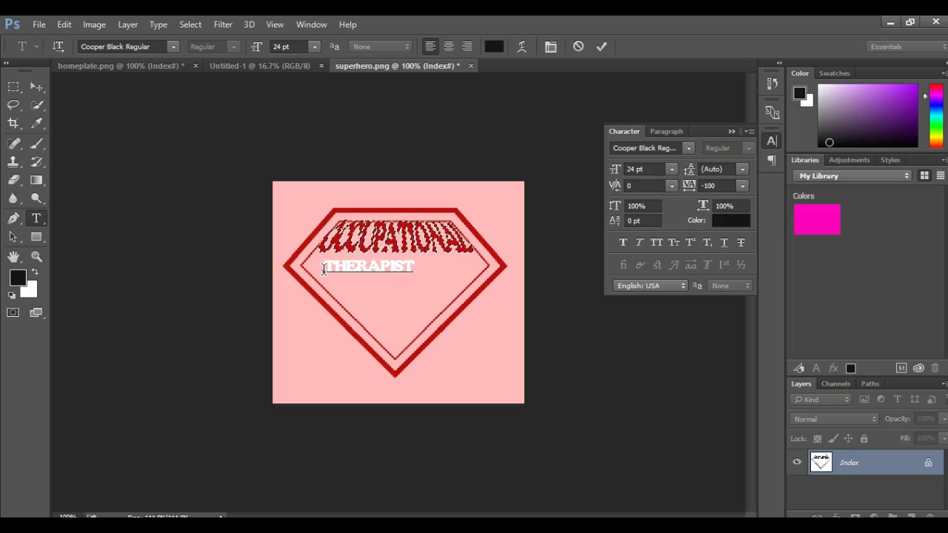
pyautogui.write('S')
pyautogui.click(200, 170)
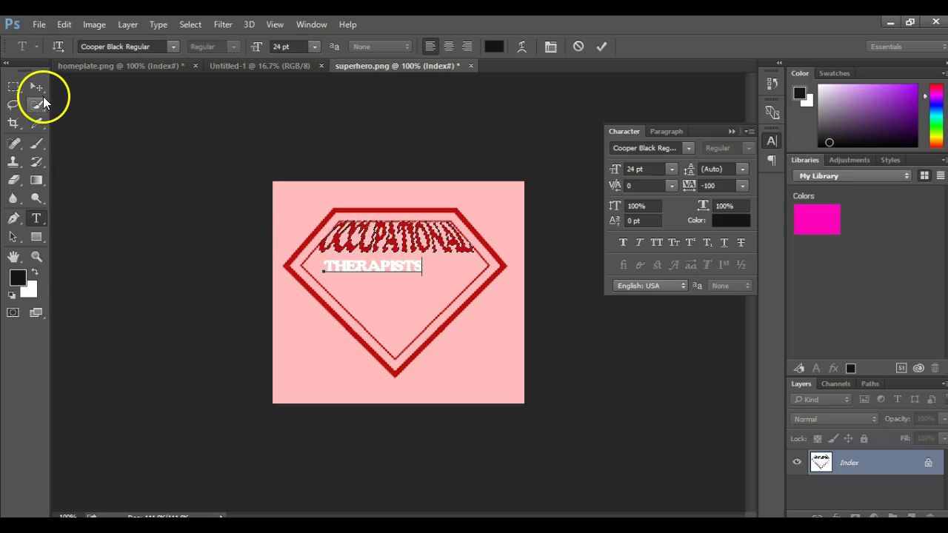
# Step: Resize THERAPISTS to about 181% width and 237.5% height across the diamond's widest part
pyautogui.click(37, 87)
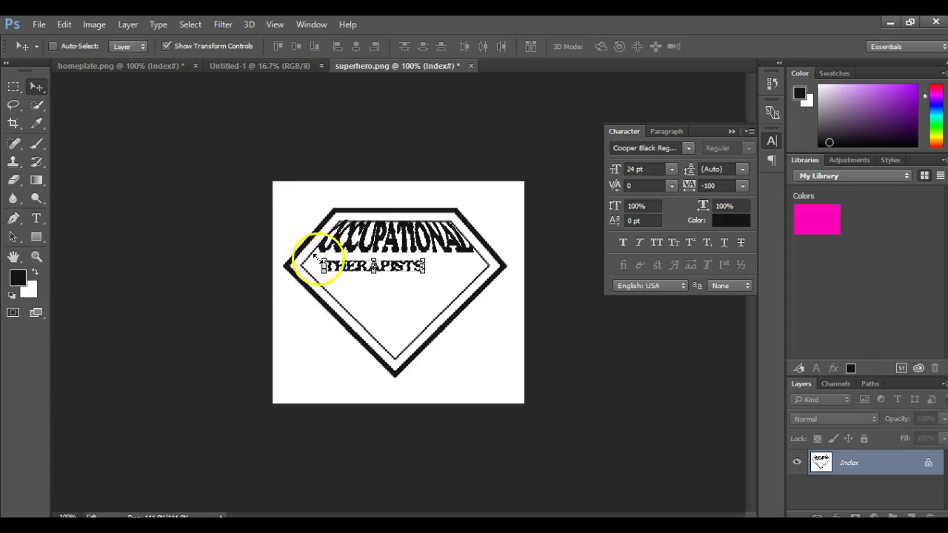
pyautogui.moveTo(324, 264); pyautogui.dragTo(303, 276)
pyautogui.moveTo(423, 268); pyautogui.dragTo(487, 271)
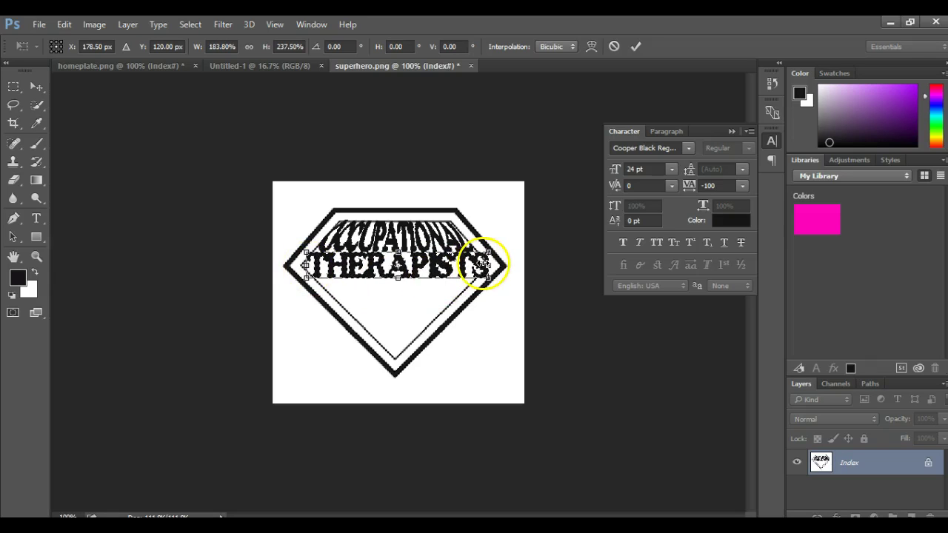
pyautogui.moveTo(490, 265); pyautogui.dragTo(490, 265)
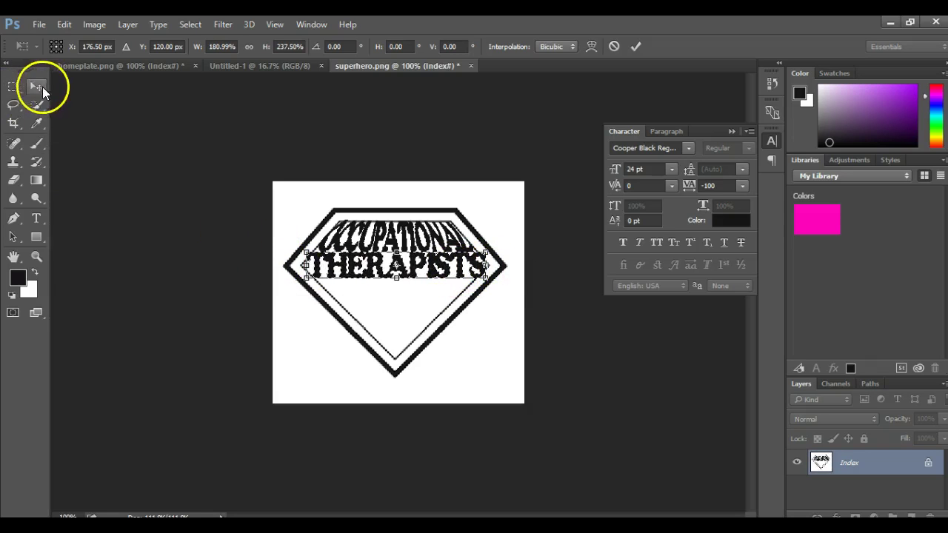
# Step: Warp THERAPISTS, pulling its bottom-left and right ends toward the diamond's slanted side points
pyautogui.click(65, 24)
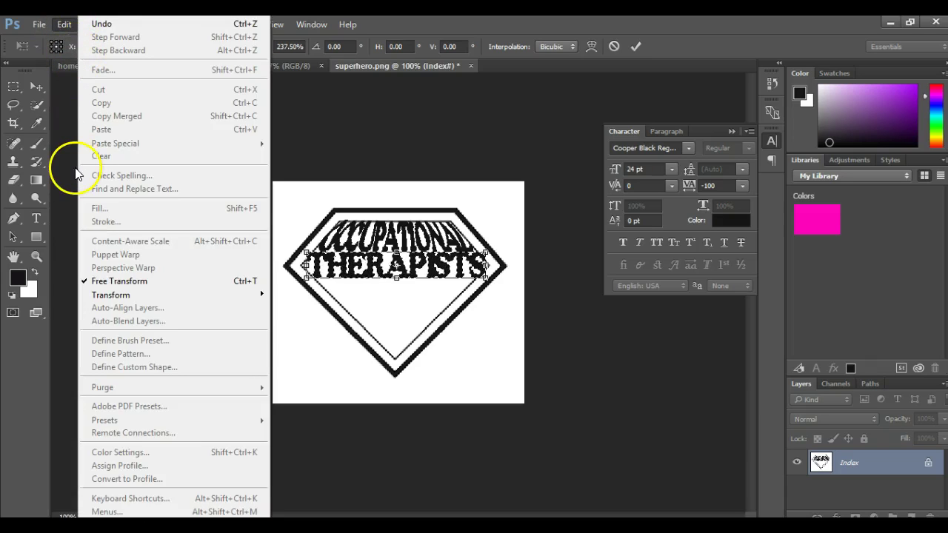
pyautogui.moveTo(111, 295)
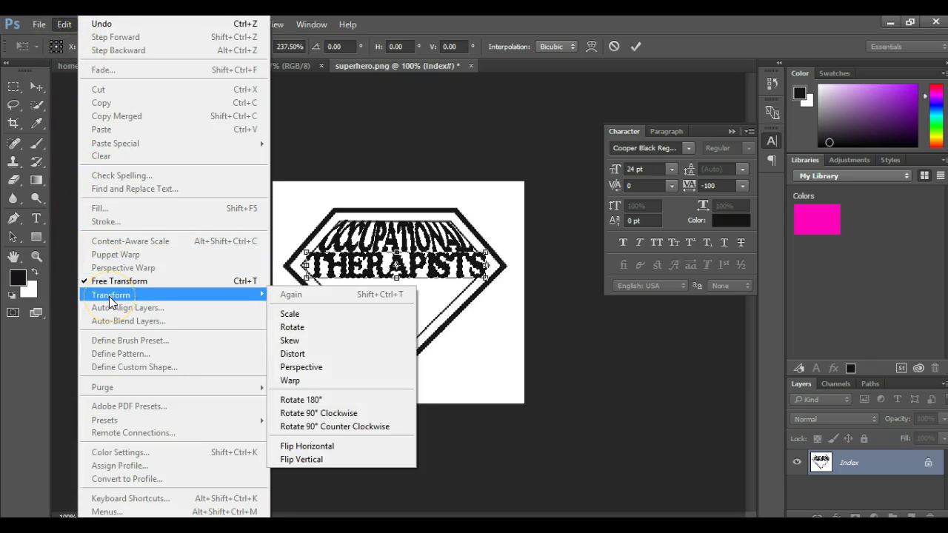
pyautogui.click(296, 380)
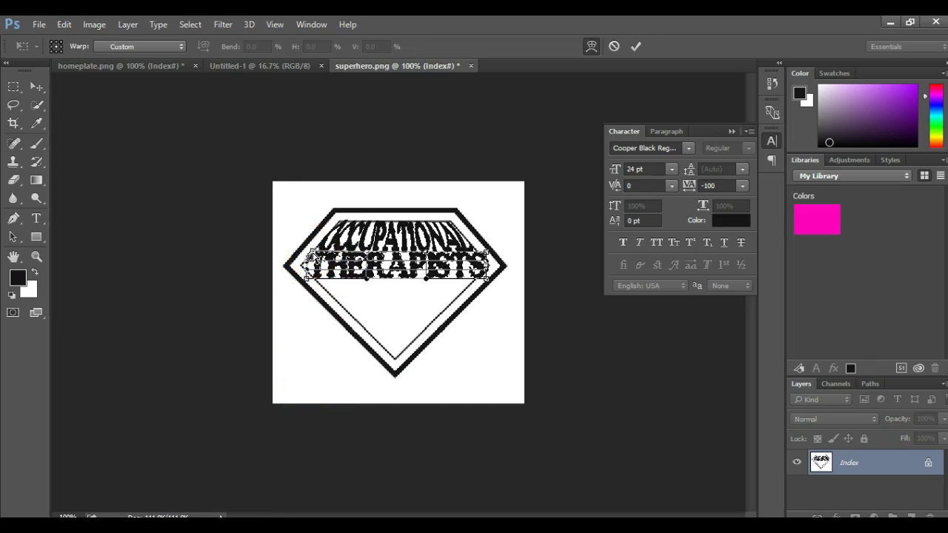
pyautogui.click(304, 284)
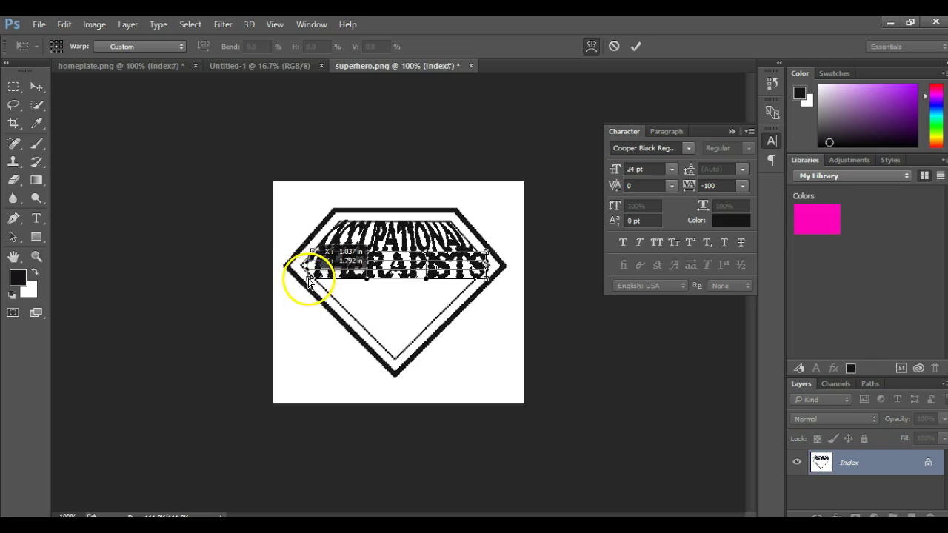
pyautogui.moveTo(309, 283); pyautogui.dragTo(328, 289)
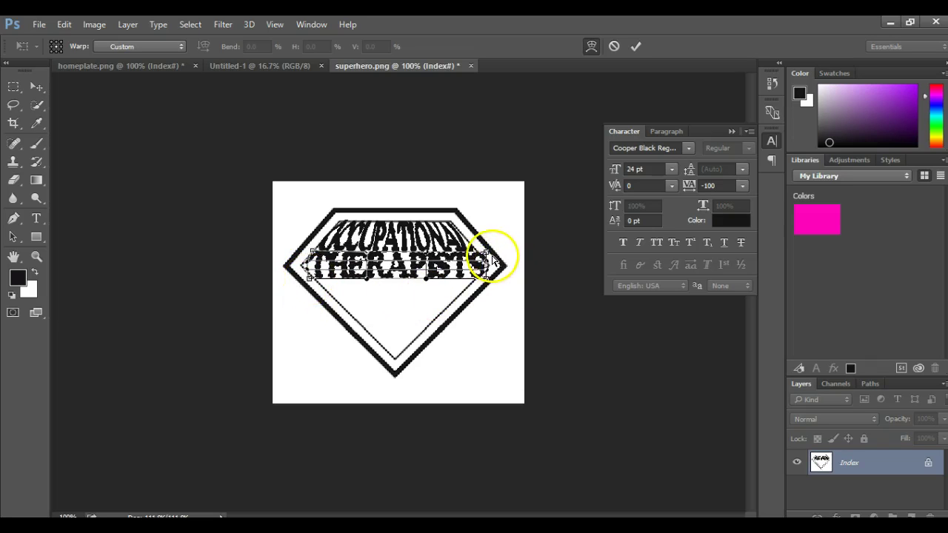
pyautogui.moveTo(485, 253); pyautogui.dragTo(480, 282)
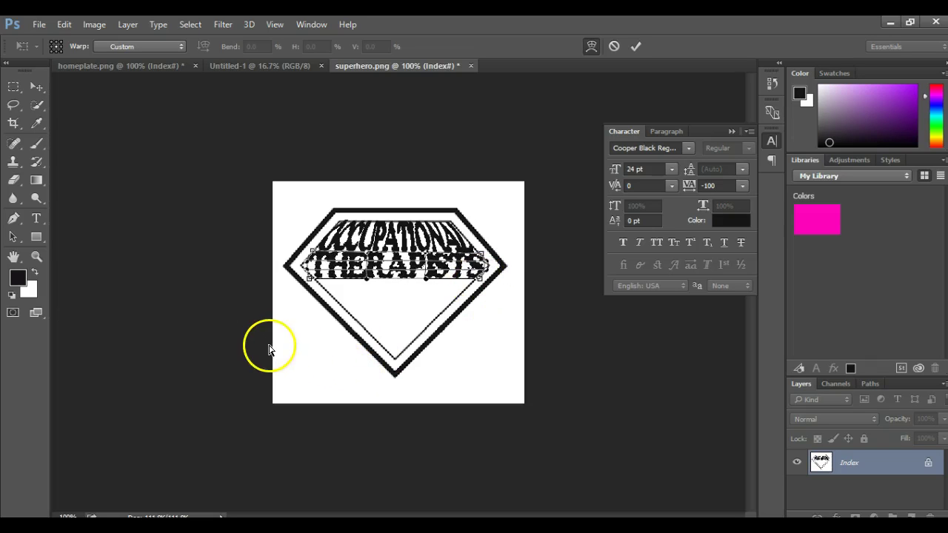
pyautogui.click(35, 218)
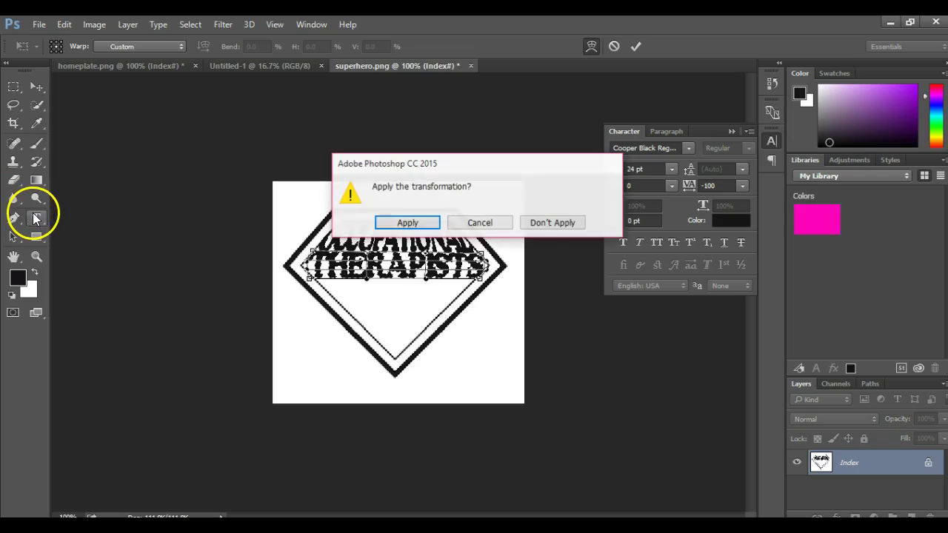
# Step: Apply the THERAPISTS warp and type DON'T WEAR as mask text below it, fixing a typo
pyautogui.click(406, 223)
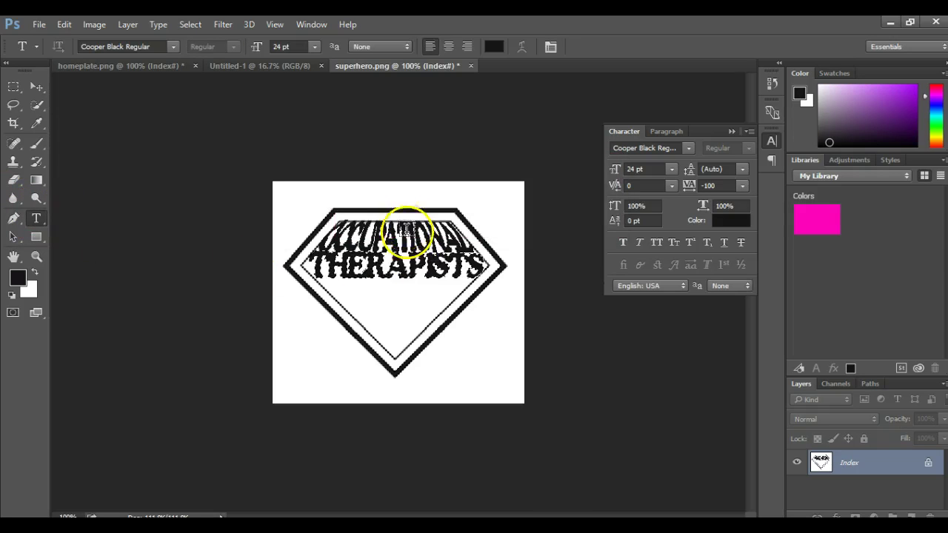
pyautogui.click(342, 292)
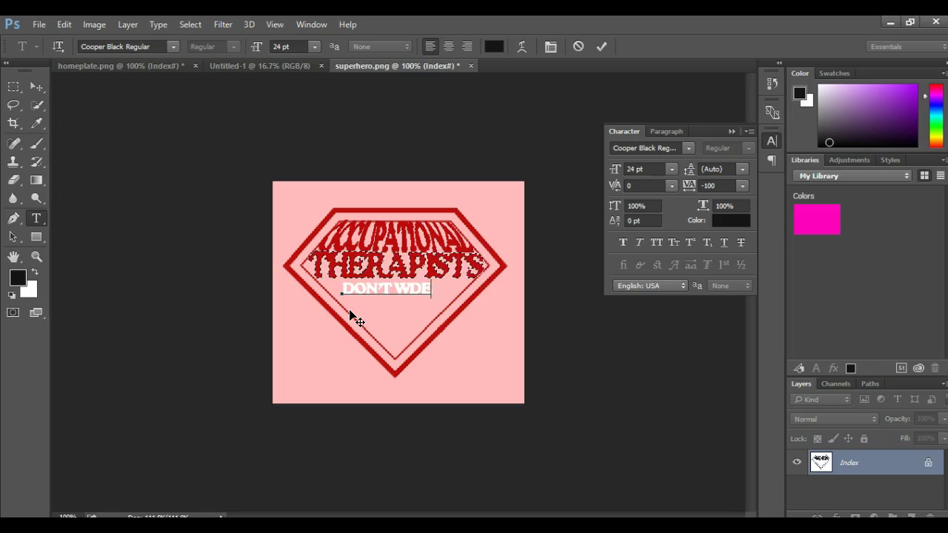
pyautogui.press('BackSpace')
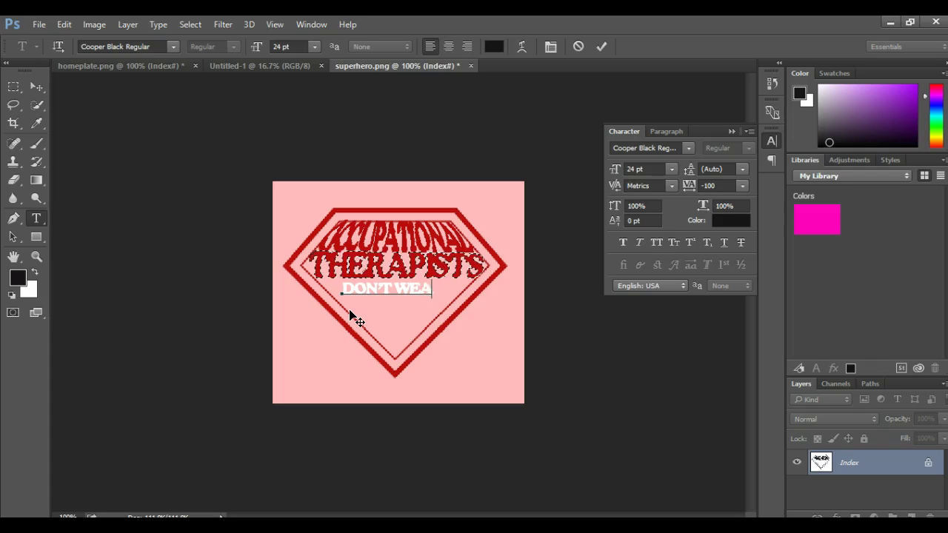
pyautogui.write('R')
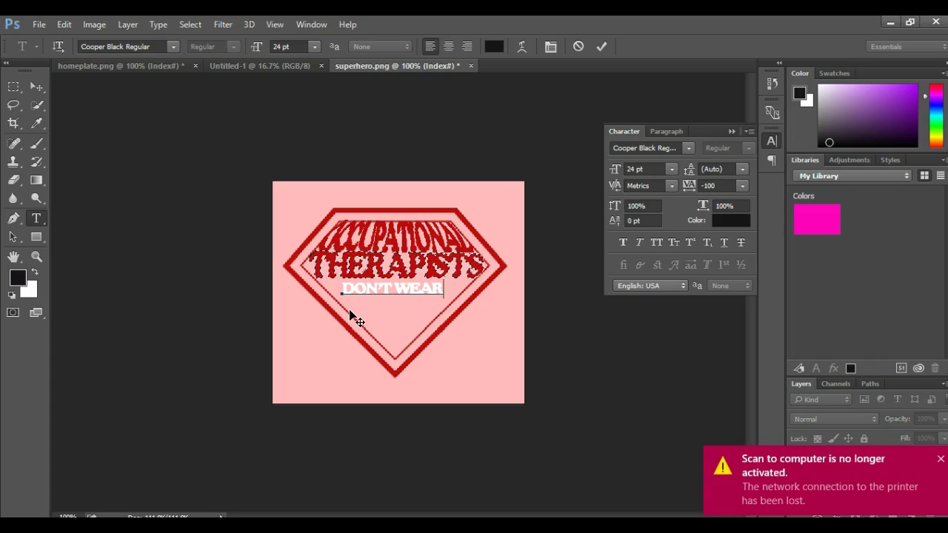
# Step: Commit DON'T WEAR and enlarge it, stretching it wider and taller across the diamond
pyautogui.click(33, 87)
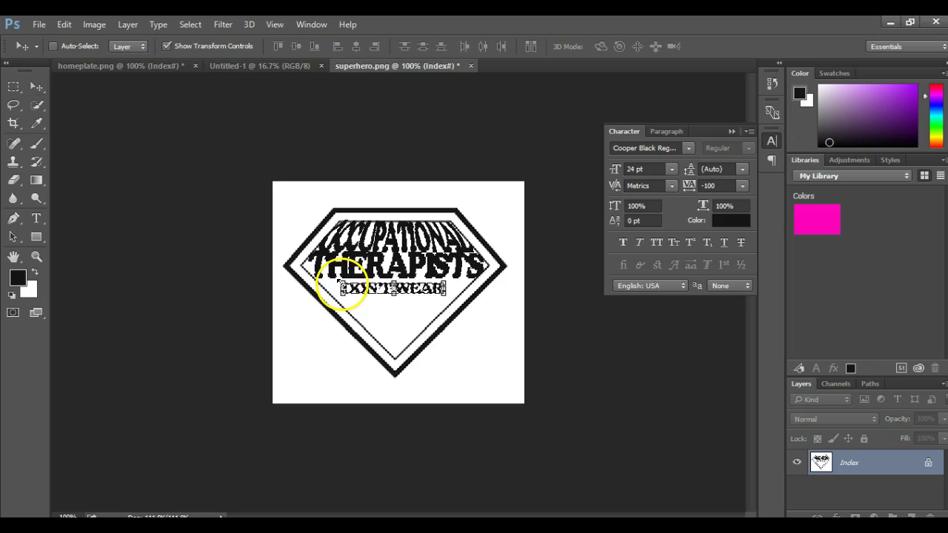
pyautogui.moveTo(339, 283); pyautogui.dragTo(317, 284)
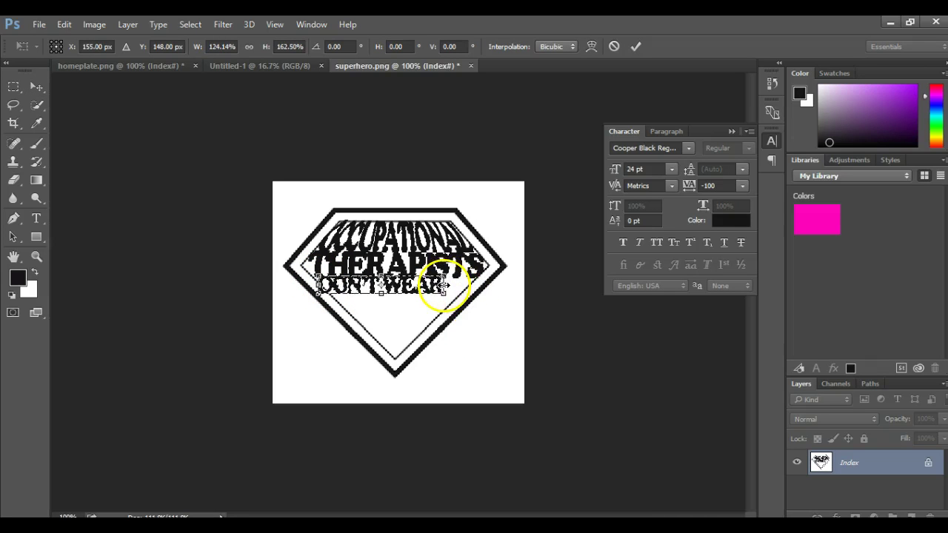
pyautogui.moveTo(443, 285); pyautogui.dragTo(475, 301)
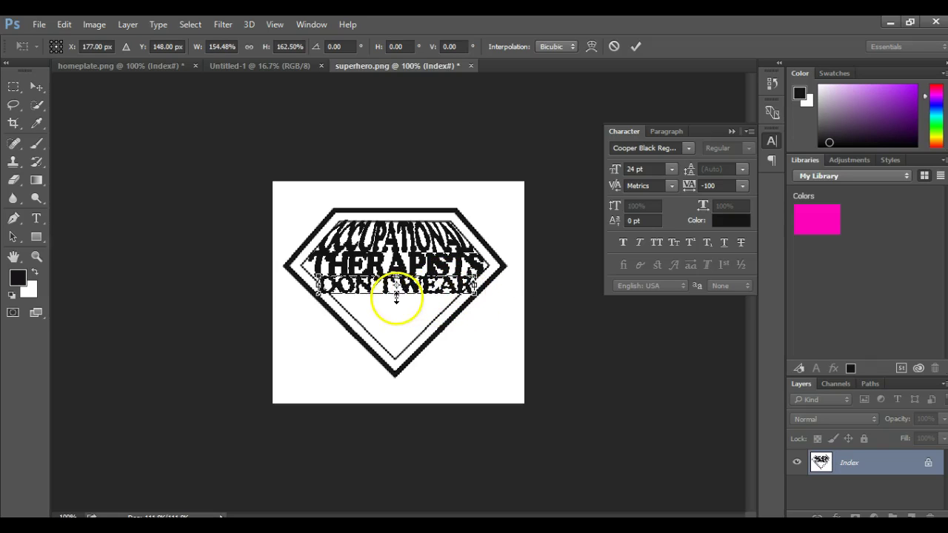
pyautogui.moveTo(396, 297); pyautogui.dragTo(395, 304)
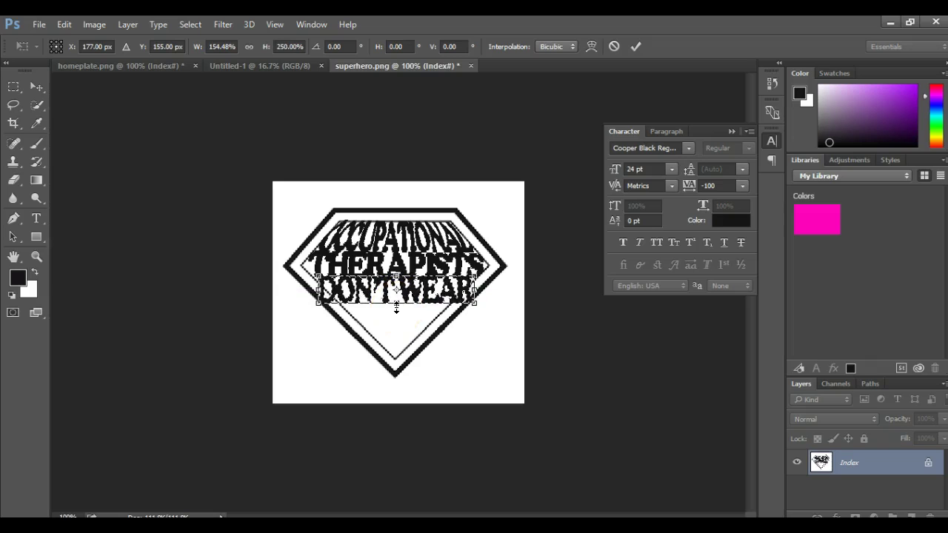
# Step: Warp DON'T WEAR, bending its left and right ends to follow the diamond's edges
pyautogui.click(65, 24)
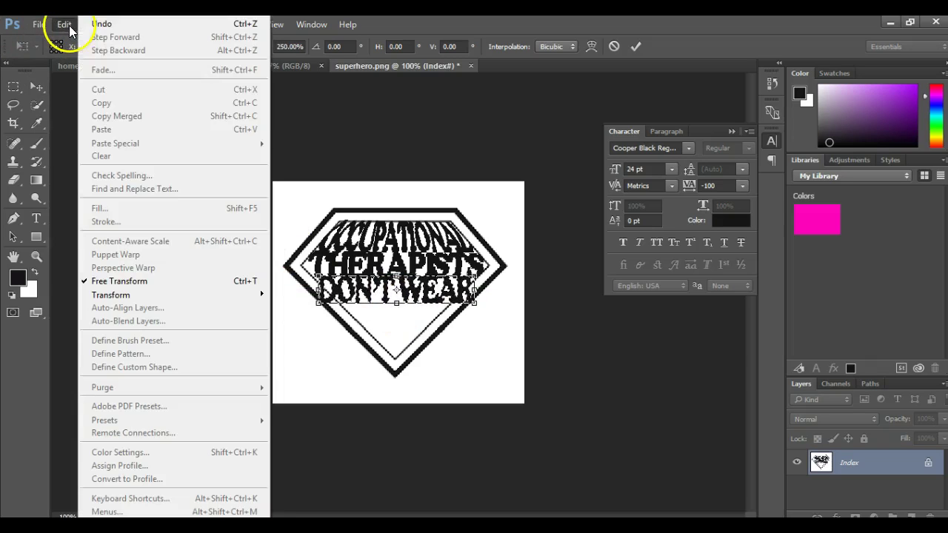
pyautogui.moveTo(157, 295)
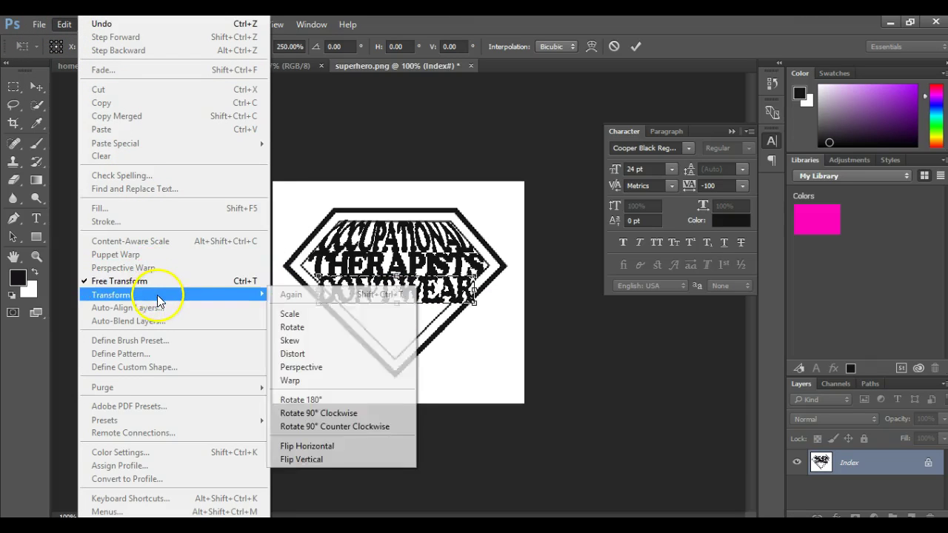
pyautogui.click(312, 381)
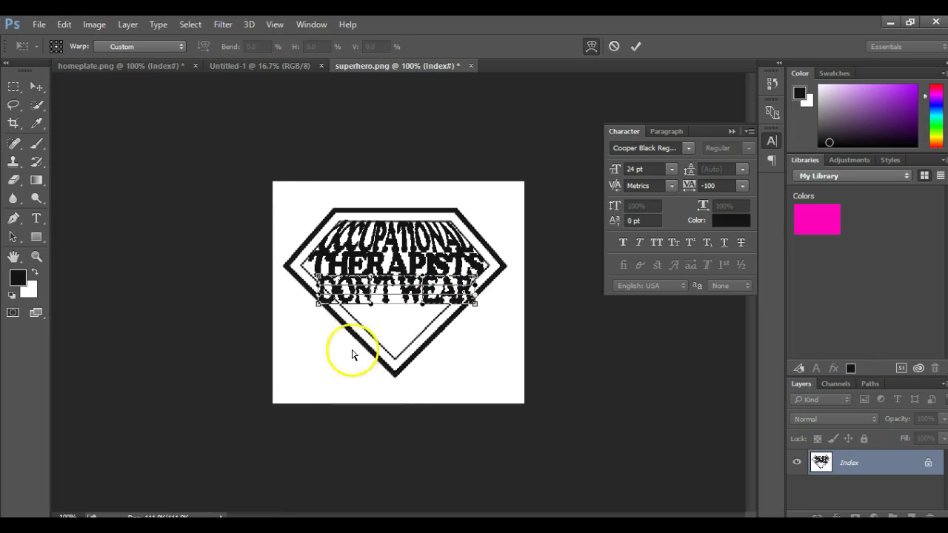
pyautogui.moveTo(320, 310); pyautogui.dragTo(319, 288)
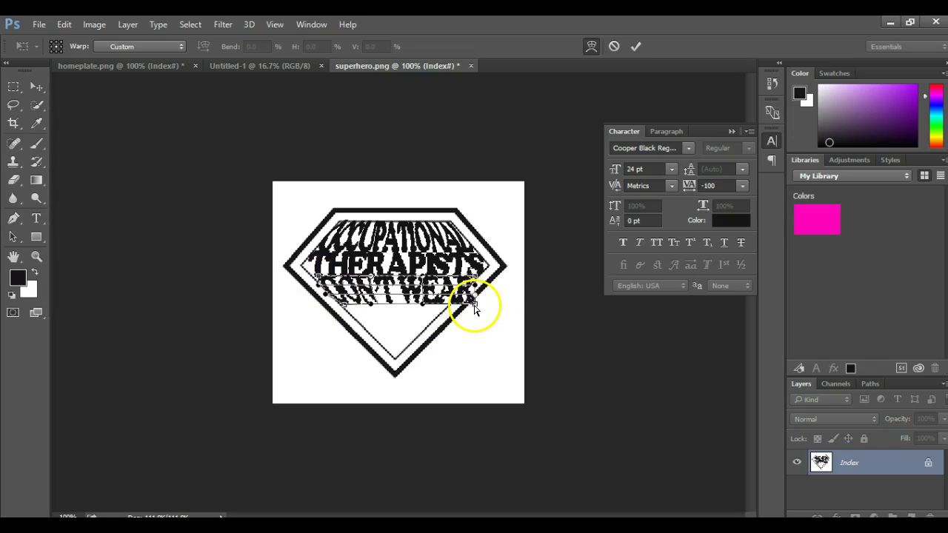
pyautogui.moveTo(474, 307)
pyautogui.mouseDown()
pyautogui.moveTo(444, 308)
pyautogui.moveTo(472, 291)
pyautogui.mouseUp()
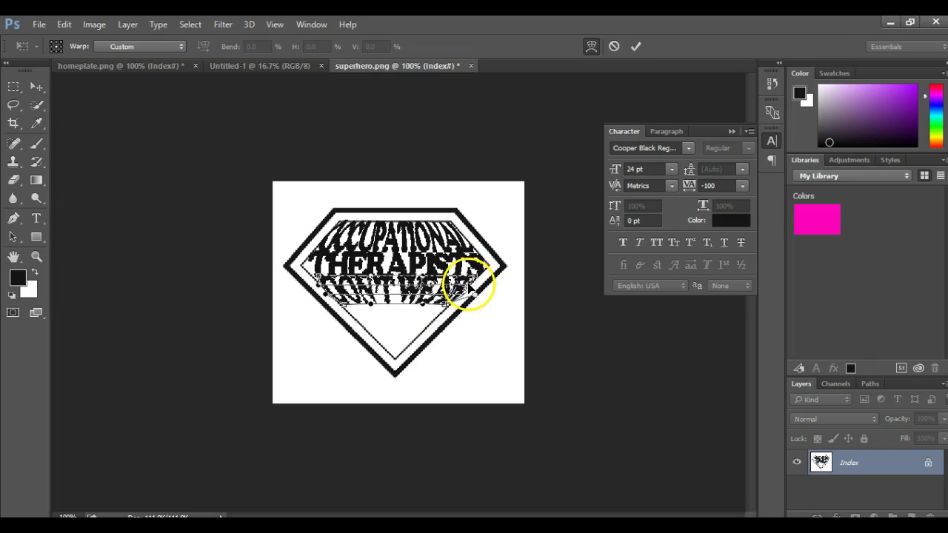
pyautogui.moveTo(469, 287); pyautogui.dragTo(472, 299)
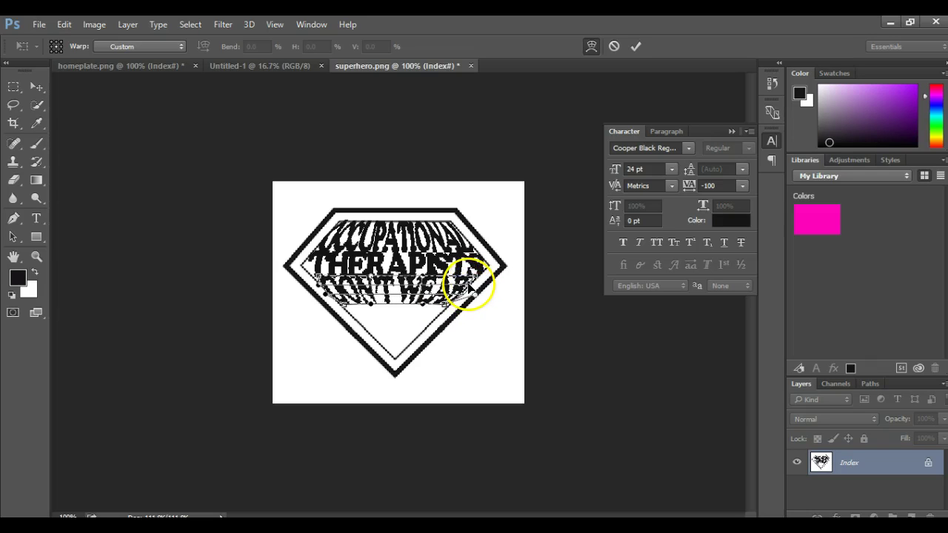
pyautogui.moveTo(473, 290); pyautogui.dragTo(471, 302)
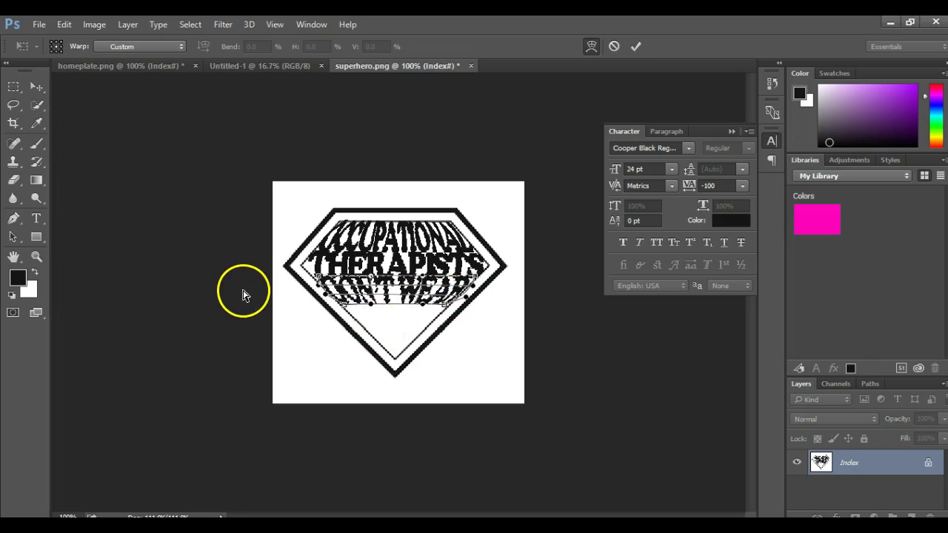
pyautogui.click(35, 219)
# Step: Apply the DON'T WEAR warp and type CAPES as mask text below it
pyautogui.click(413, 230)
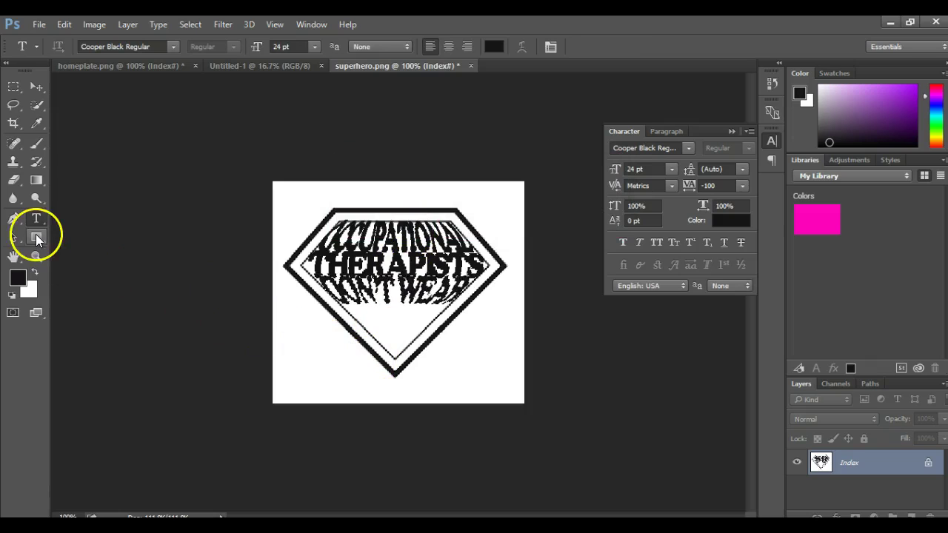
pyautogui.click(372, 318)
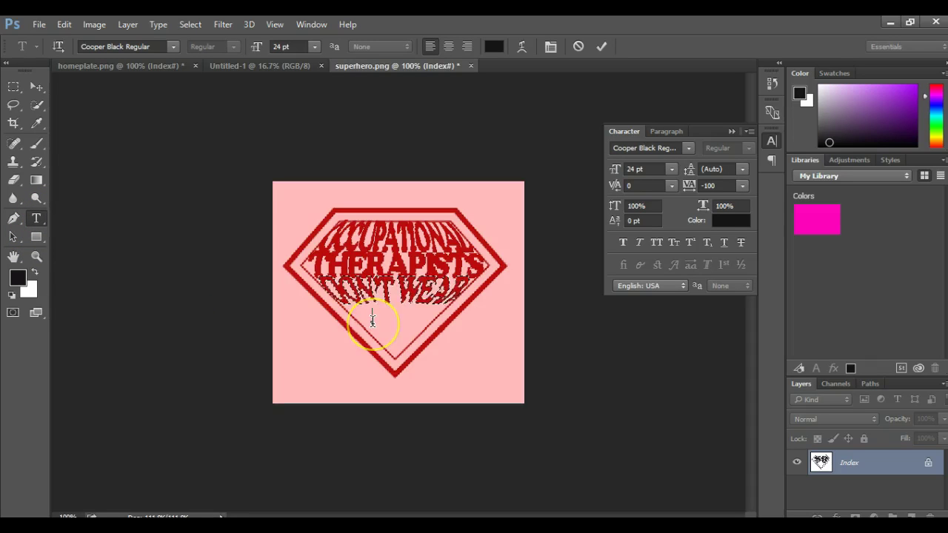
pyautogui.write('CAPES')
# Step: Scale CAPES to about 193% width and 456% height to fill the lower diamond
pyautogui.click(37, 87)
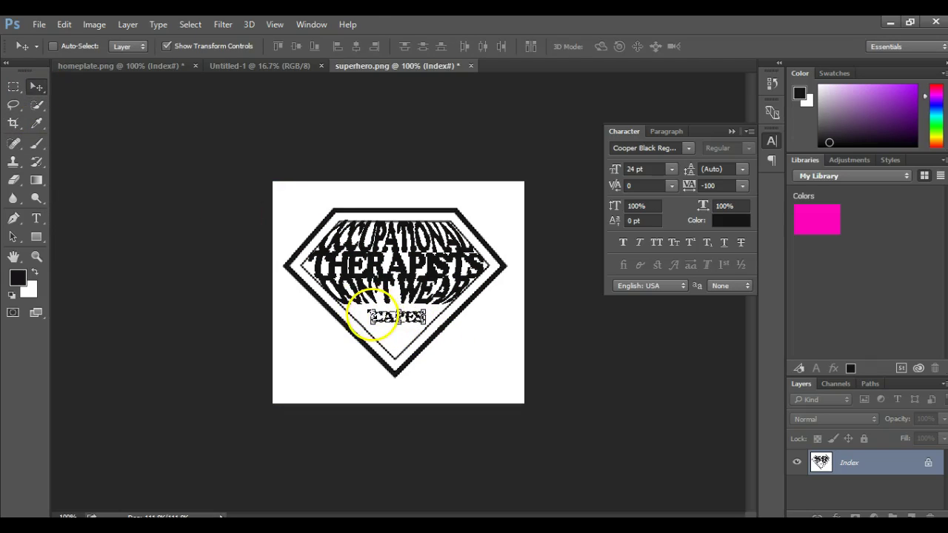
pyautogui.hotkey('ctrl', 't')
pyautogui.moveTo(370, 311); pyautogui.dragTo(342, 305)
pyautogui.moveTo(425, 312); pyautogui.dragTo(398, 354)
# Step: Warp CAPES so its letters taper into the diamond's bottom point, and apply the warp
pyautogui.click(66, 29)
pyautogui.moveTo(178, 293)
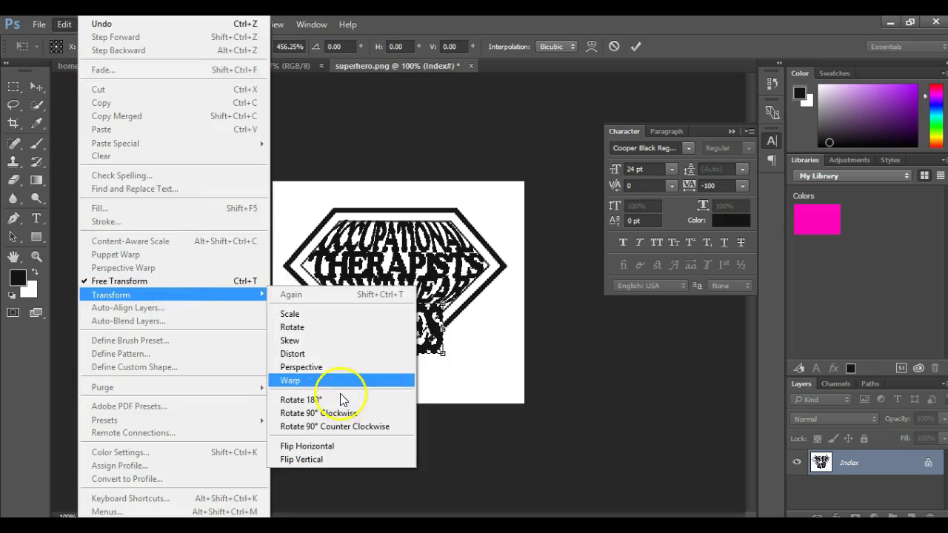
pyautogui.click(333, 381)
pyautogui.moveTo(355, 341); pyautogui.dragTo(355, 317)
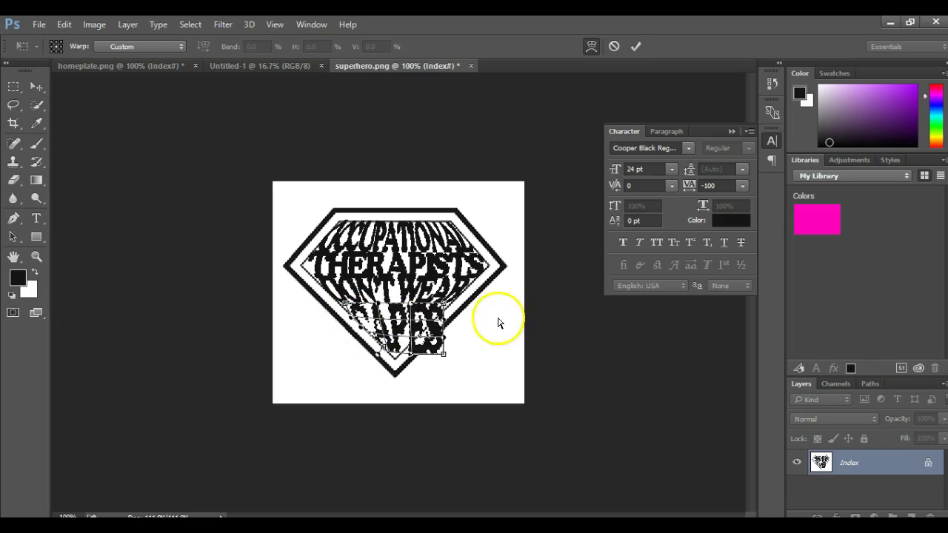
pyautogui.moveTo(443, 358); pyautogui.dragTo(412, 345)
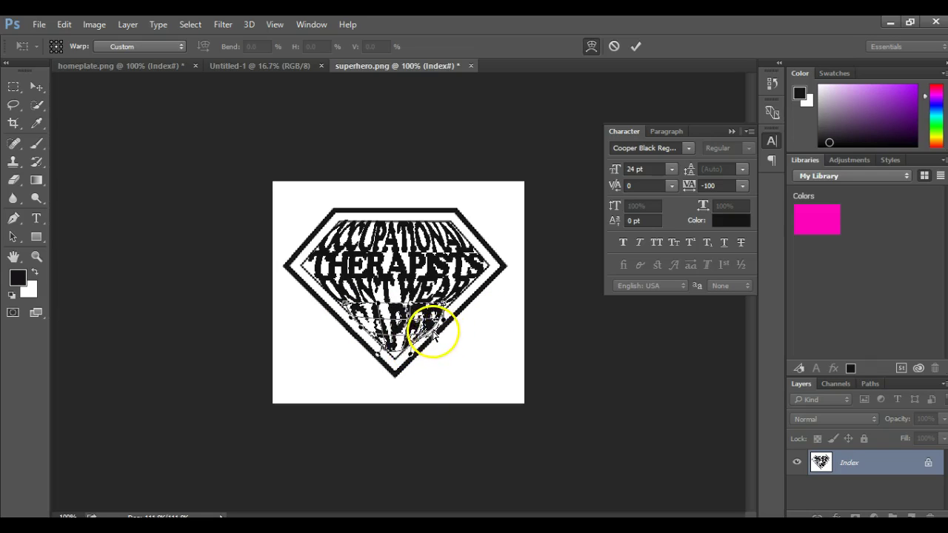
pyautogui.moveTo(428, 334); pyautogui.dragTo(423, 331)
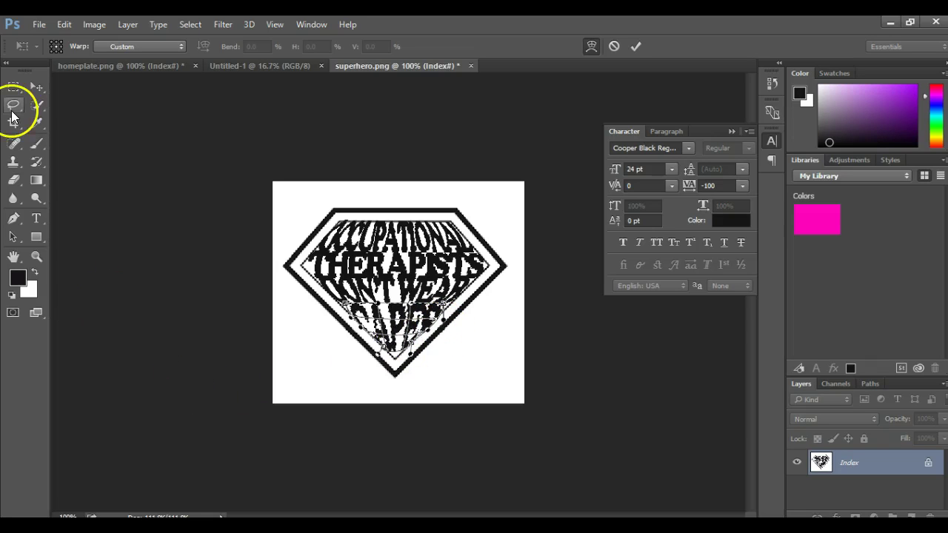
pyautogui.click(34, 88)
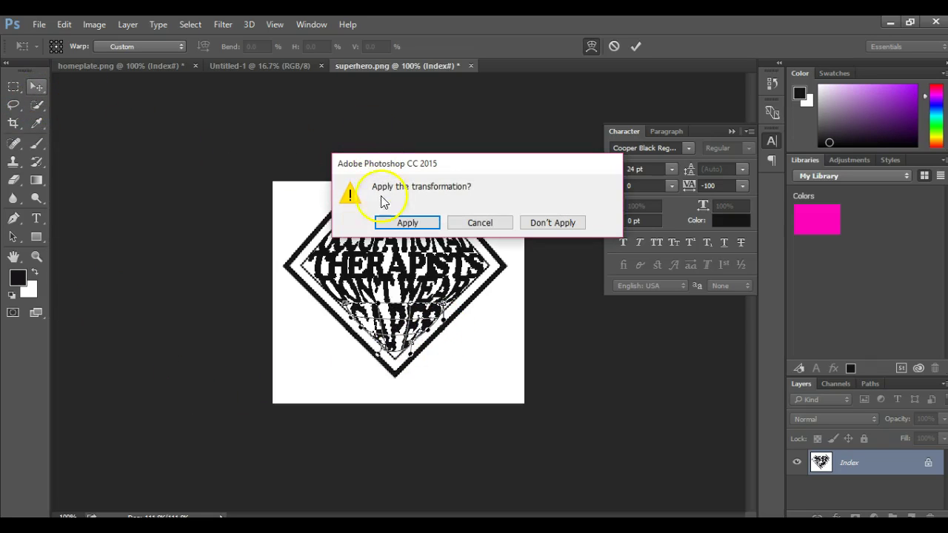
pyautogui.click(407, 222)
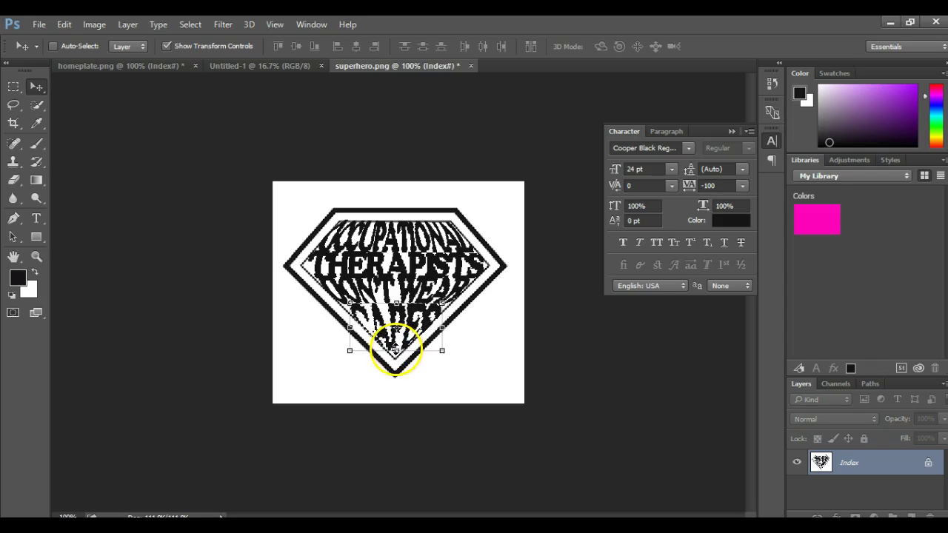
# Step: Reduce the height of CAPES to about 82.61% from its bottom edge
pyautogui.moveTo(396, 351); pyautogui.dragTo(396, 344)
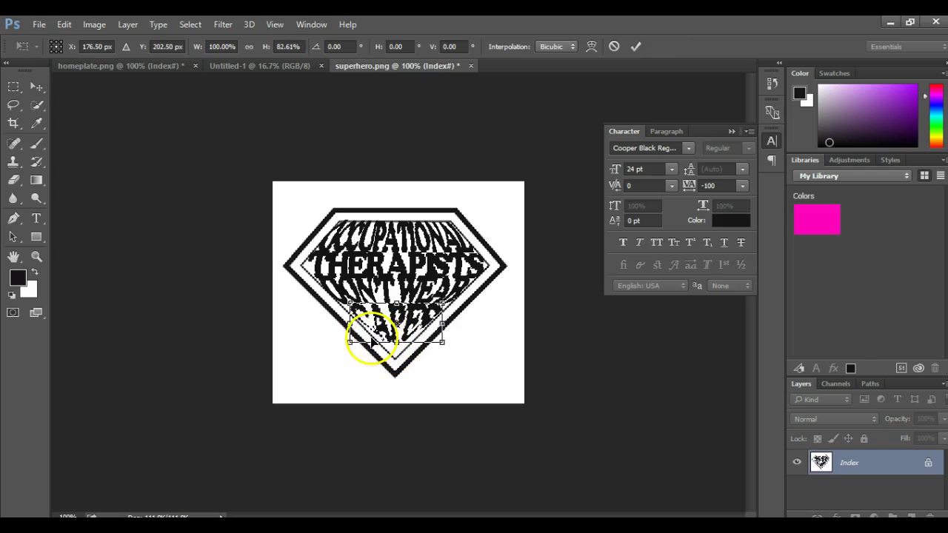